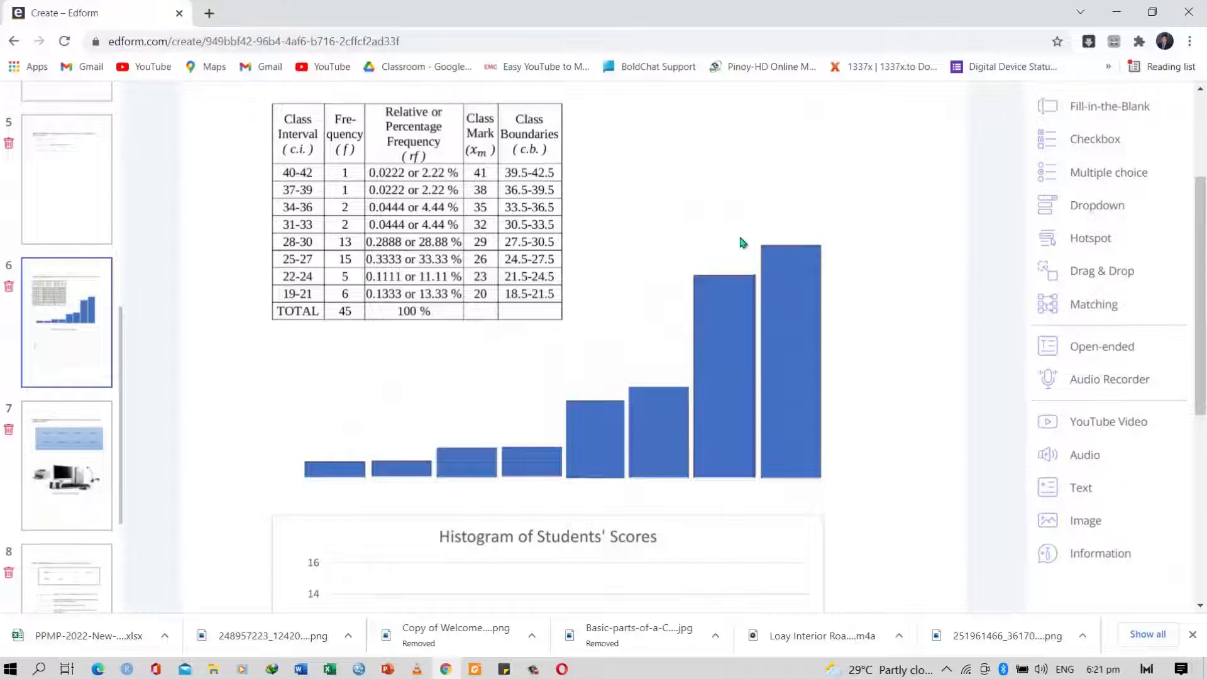
Step: Add a drag-and-drop item over the first blue bar and create a dropzone for it
{"action": "scroll", "coordinate": [548, 372], "scroll_direction": "down", "scroll_amount": 6}
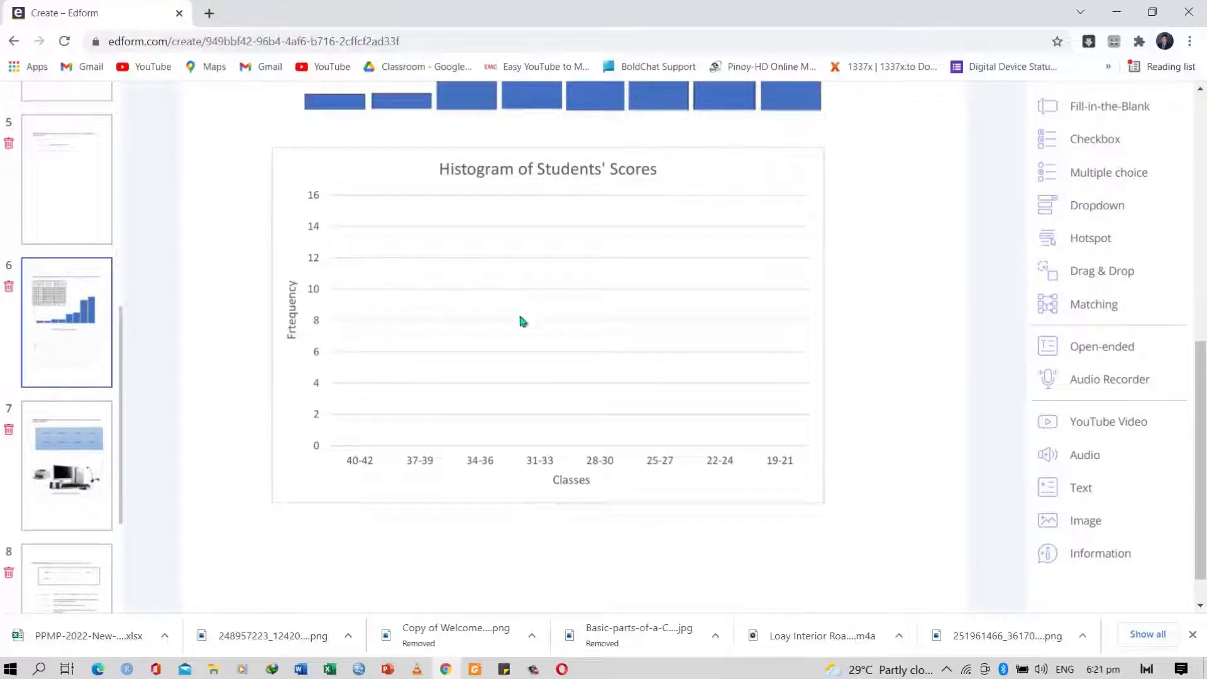
{"action": "key", "text": "ctrl+minus"}
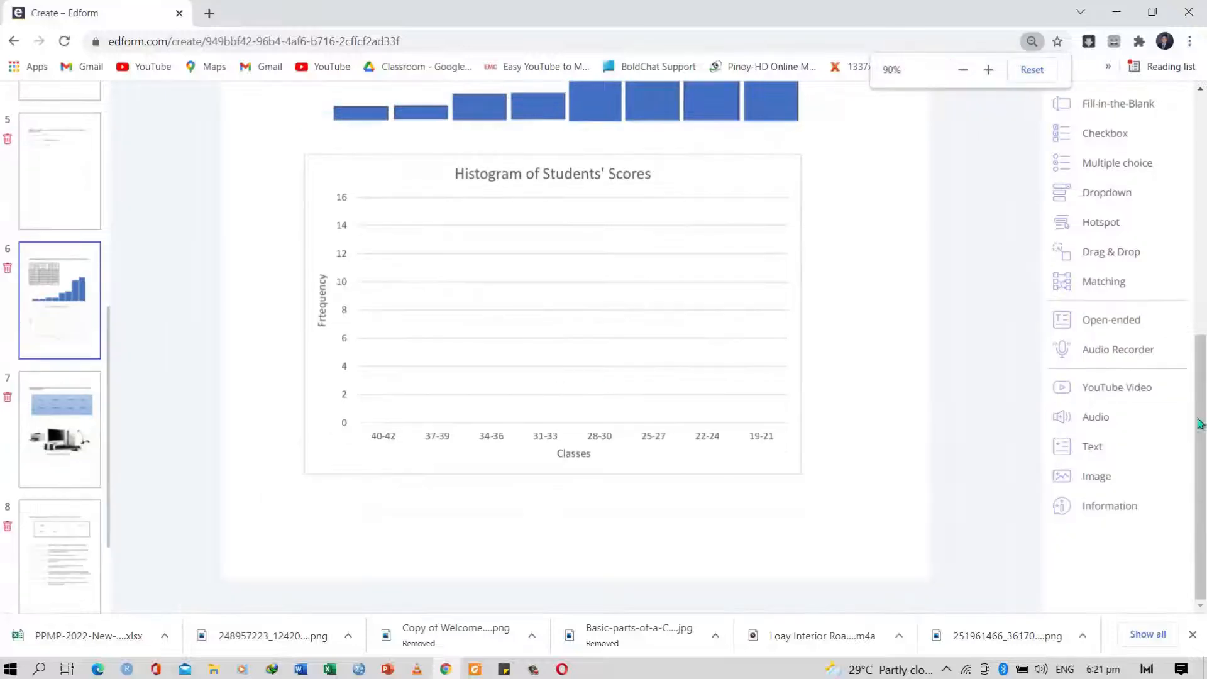
{"action": "scroll", "coordinate": [566, 346], "scroll_direction": "up", "scroll_amount": 2}
{"action": "key", "text": "ctrl+minus"}
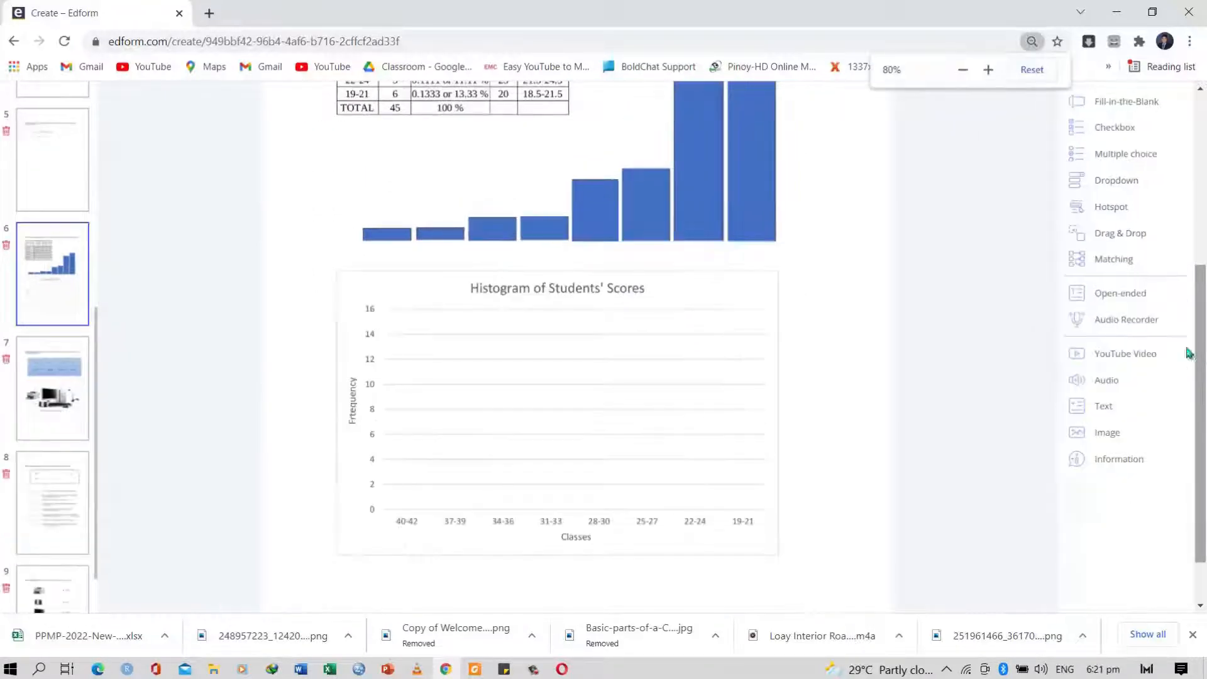
{"action": "scroll", "coordinate": [1012, 338], "scroll_direction": "down", "scroll_amount": 1}
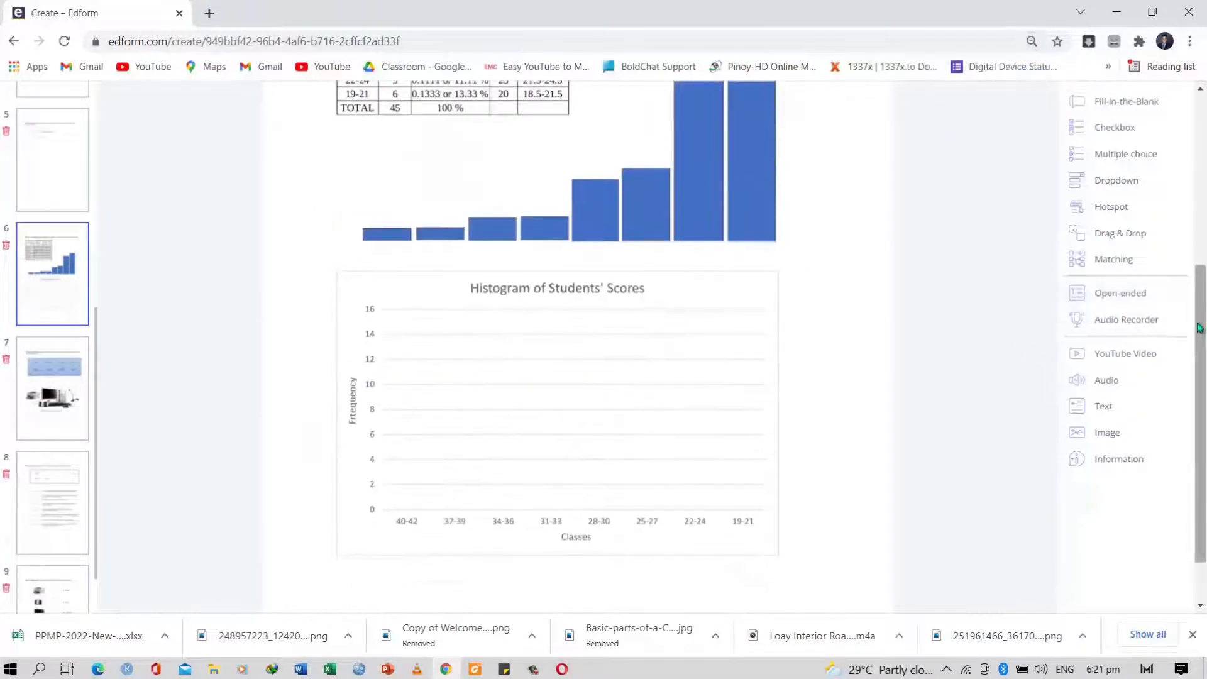
{"action": "left_click_drag", "start_coordinate": [1201, 324], "coordinate": [1202, 306]}
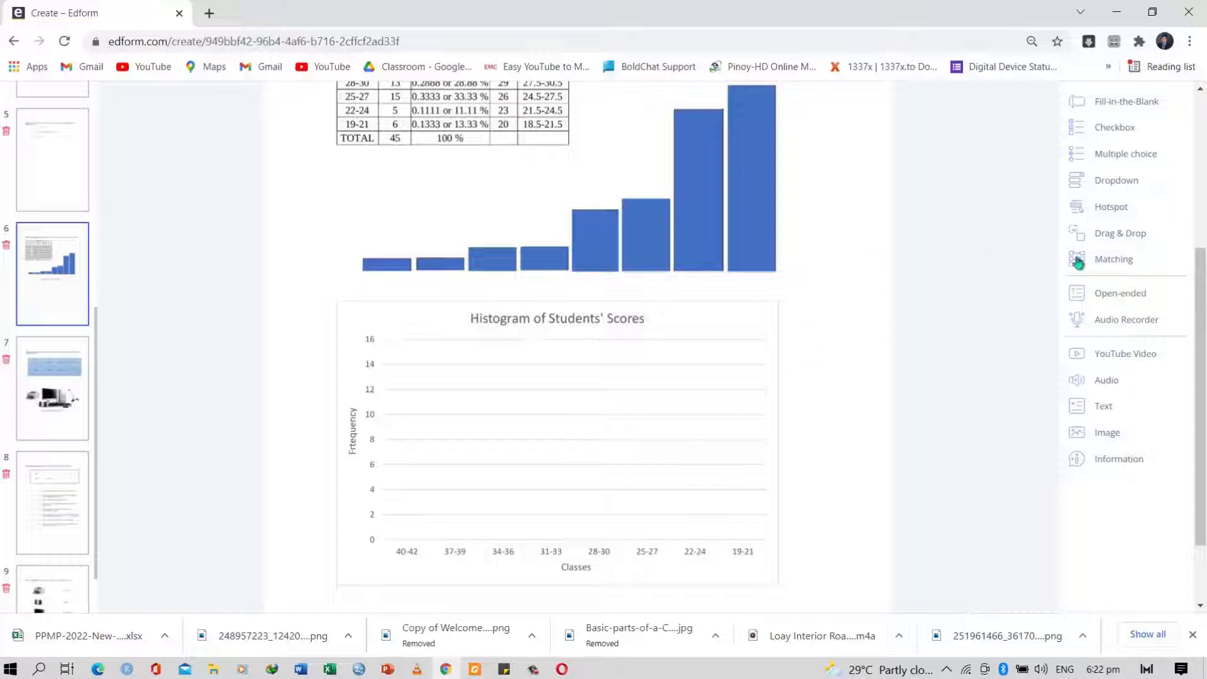
{"action": "left_click", "coordinate": [1138, 241]}
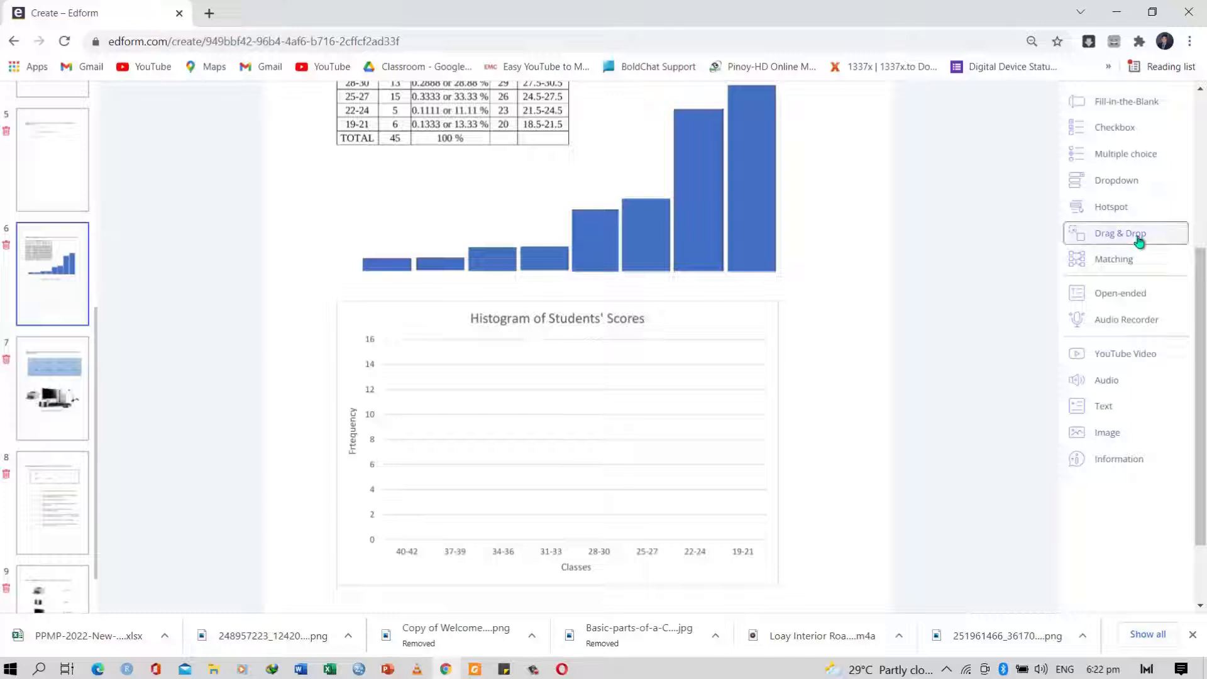
{"action": "left_click", "coordinate": [361, 256]}
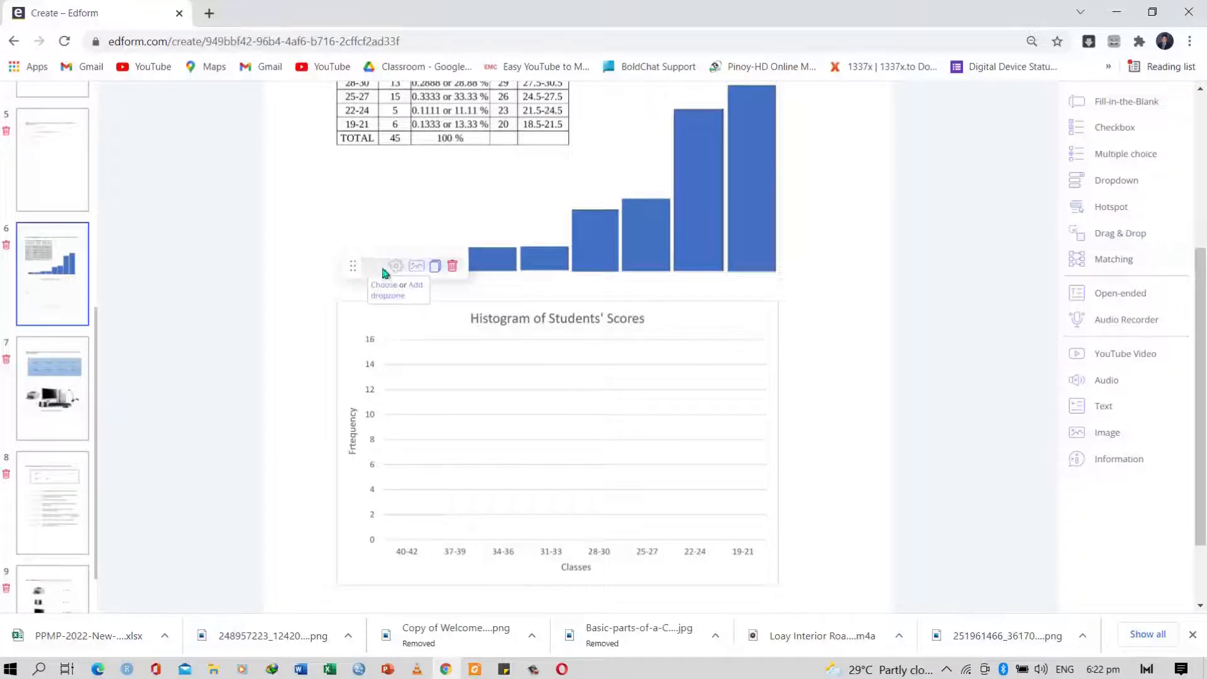
{"action": "left_click_drag", "start_coordinate": [384, 265], "coordinate": [409, 271]}
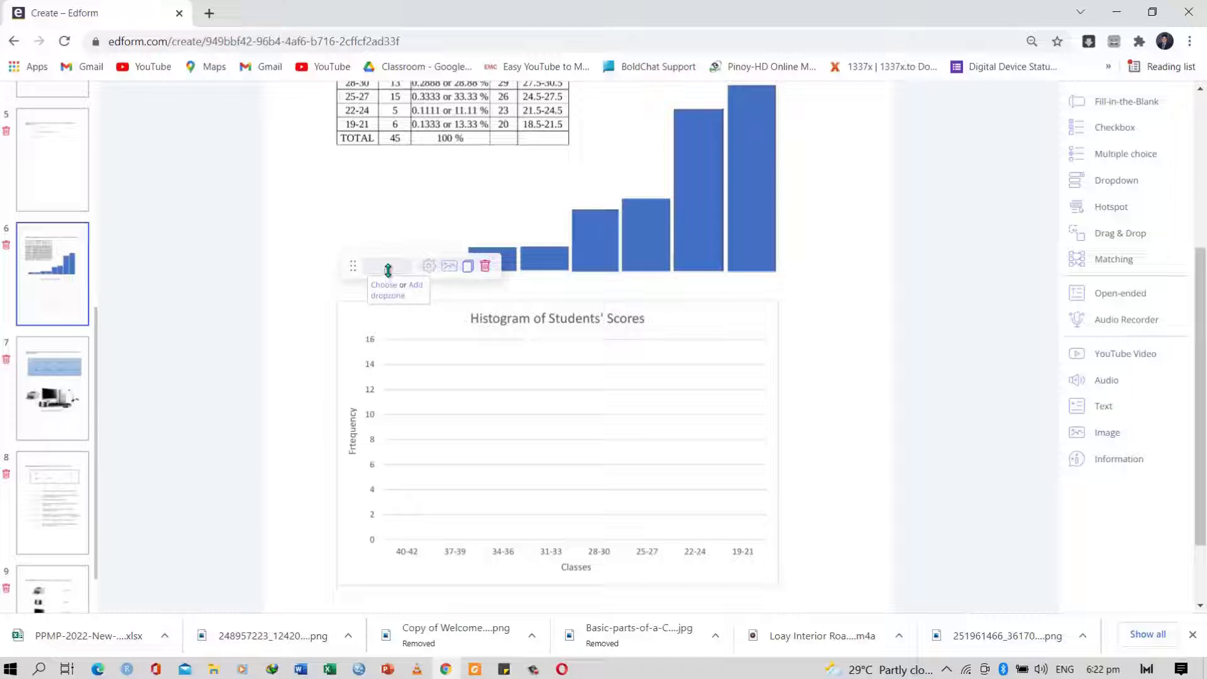
{"action": "left_click", "coordinate": [389, 273]}
{"action": "mouse_move", "coordinate": [371, 286]}
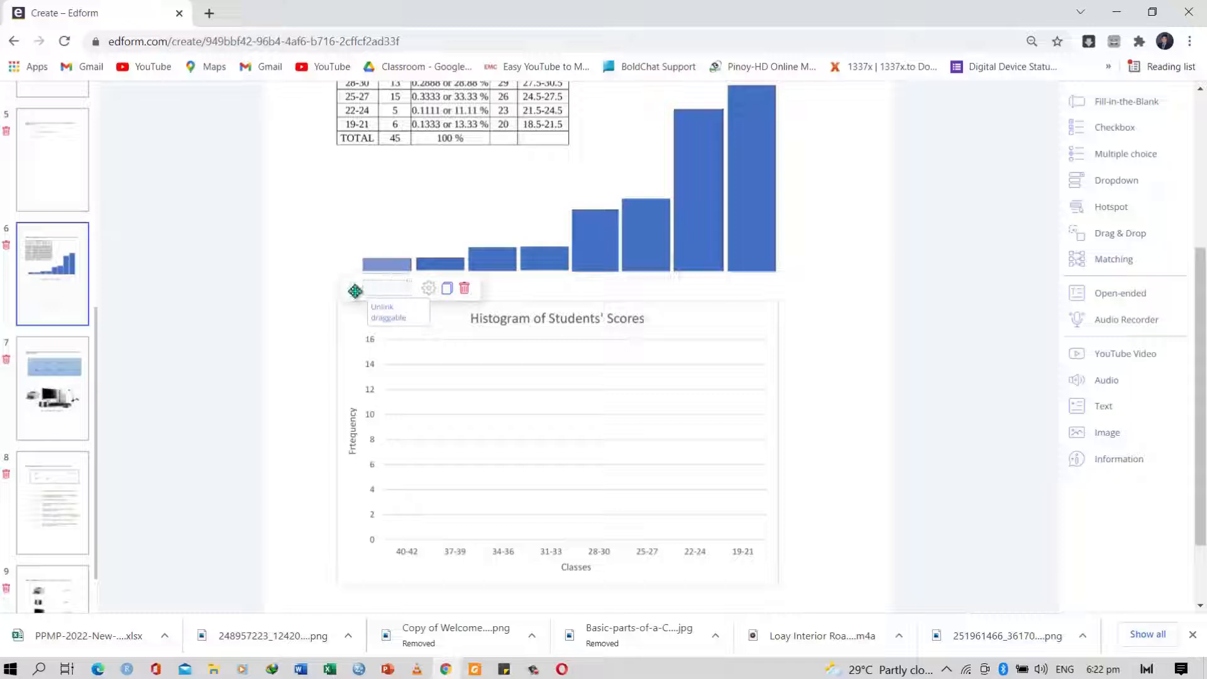
Step: Place the first bar's dropzone at the base of the histogram's 40-42 column
{"action": "left_click_drag", "start_coordinate": [355, 289], "coordinate": [397, 515]}
{"action": "mouse_move", "coordinate": [1201, 332]}
{"action": "left_mouse_down"}
{"action": "mouse_move", "coordinate": [1204, 281]}
{"action": "mouse_move", "coordinate": [1204, 339]}
{"action": "left_mouse_up"}
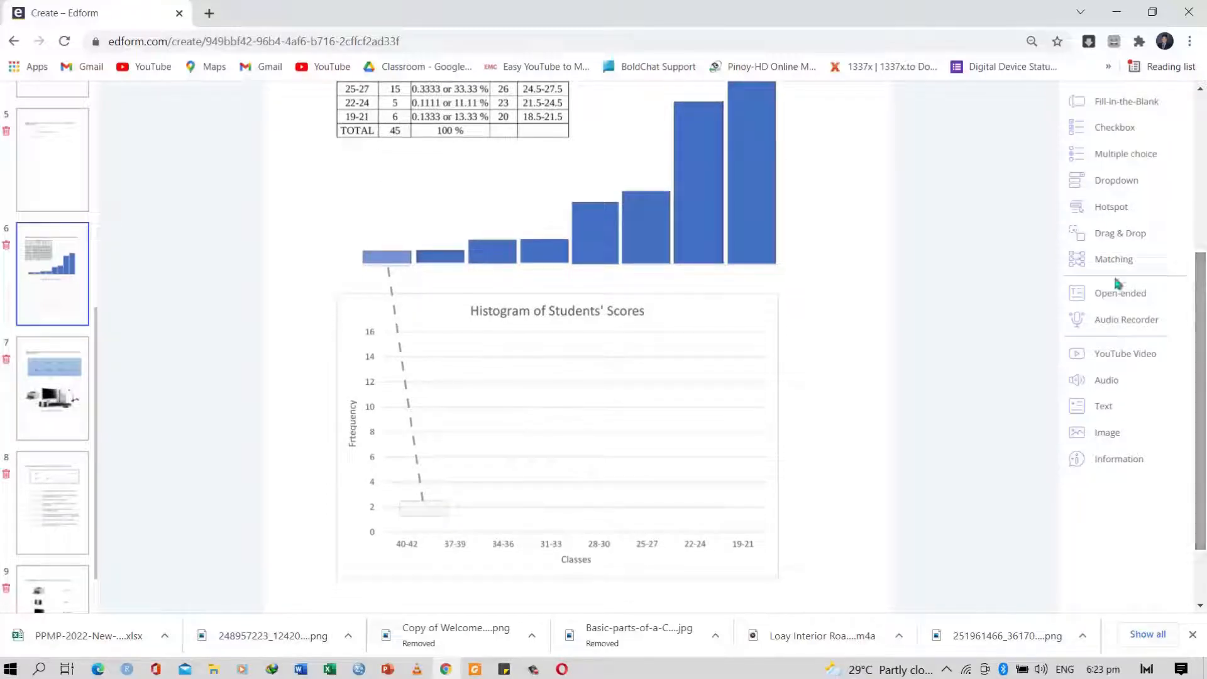
{"action": "mouse_move", "coordinate": [388, 261]}
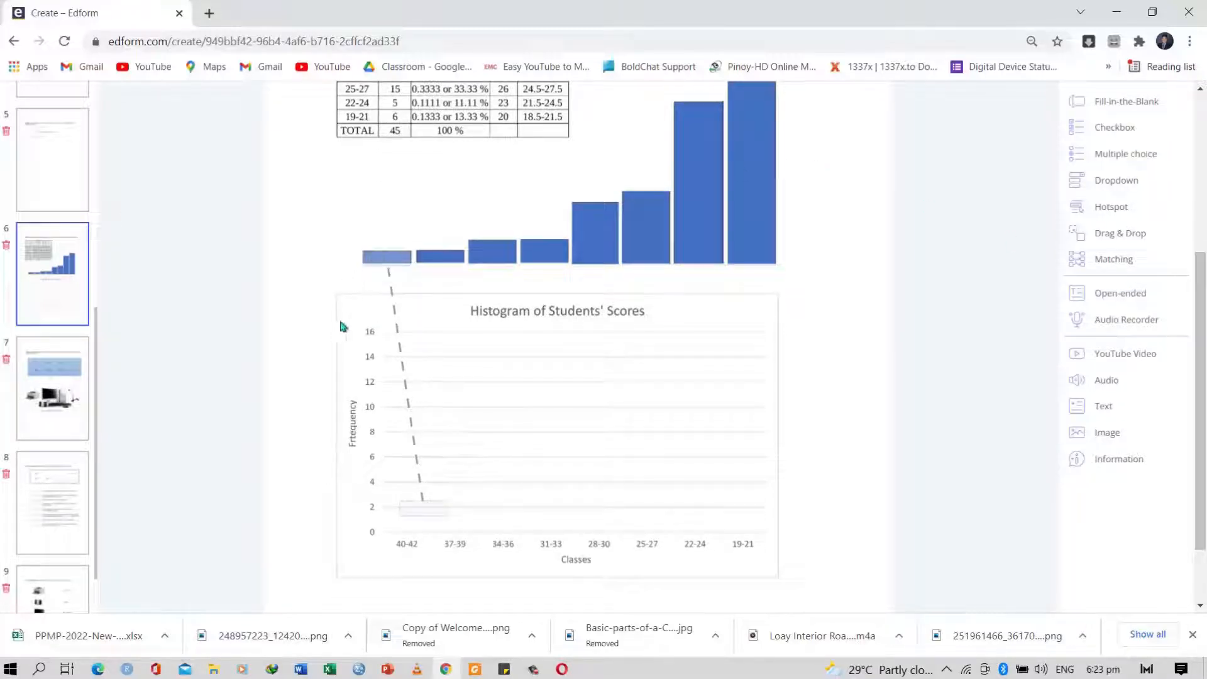
{"action": "mouse_move", "coordinate": [421, 510]}
{"action": "mouse_move", "coordinate": [391, 508]}
{"action": "left_mouse_down"}
{"action": "mouse_move", "coordinate": [376, 532]}
{"action": "mouse_move", "coordinate": [447, 503]}
{"action": "mouse_move", "coordinate": [378, 524]}
{"action": "left_mouse_up"}
{"action": "mouse_move", "coordinate": [384, 524]}
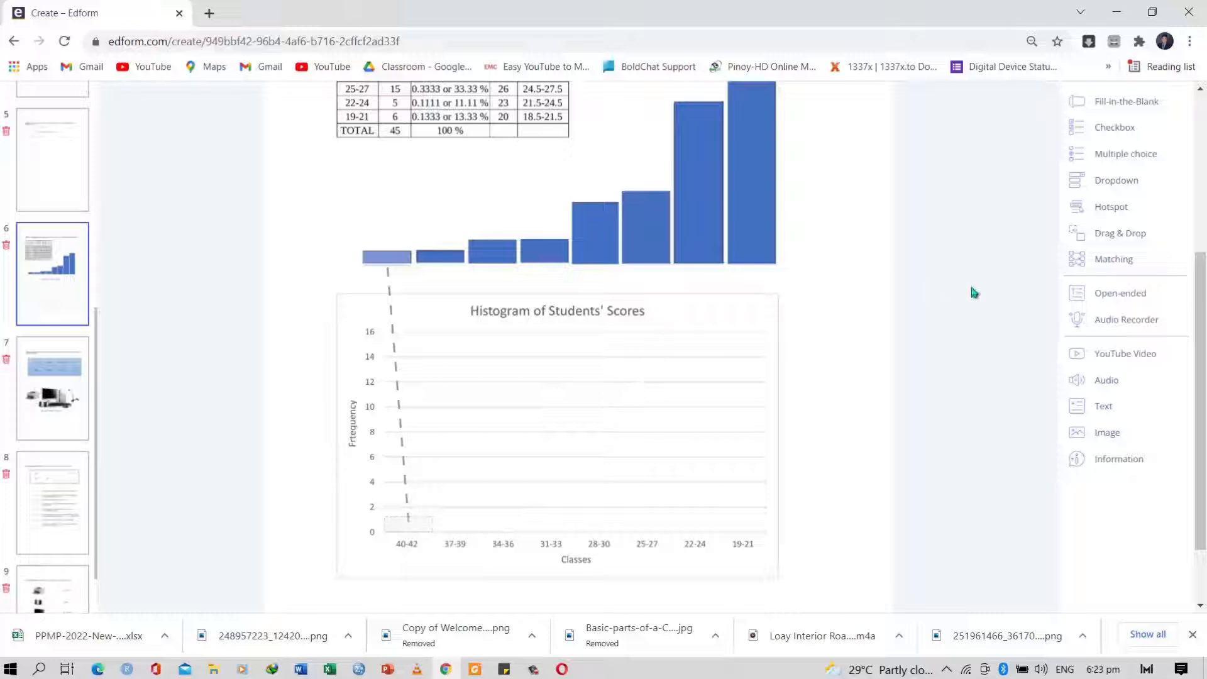
Step: Add a drag-and-drop item over the second blue bar and place its dropzone at the base of the 37-39 column
{"action": "left_click", "coordinate": [1125, 239]}
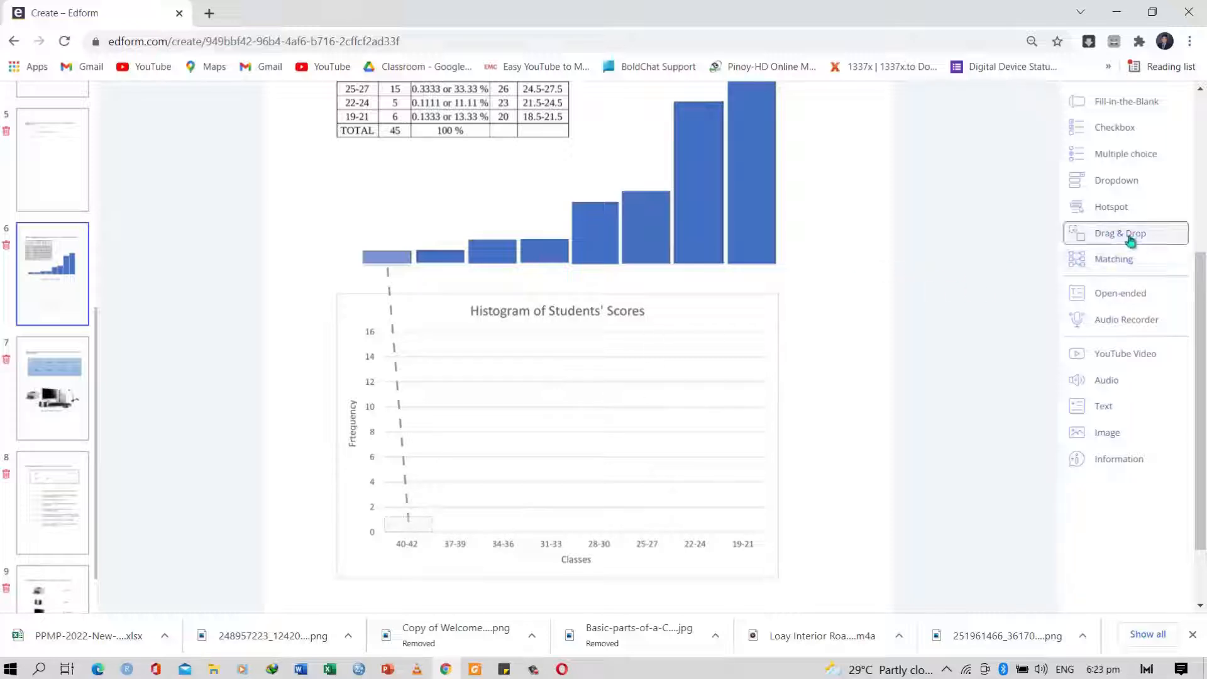
{"action": "left_click", "coordinate": [414, 248]}
{"action": "left_click_drag", "start_coordinate": [434, 258], "coordinate": [465, 258]}
{"action": "mouse_move", "coordinate": [455, 260]}
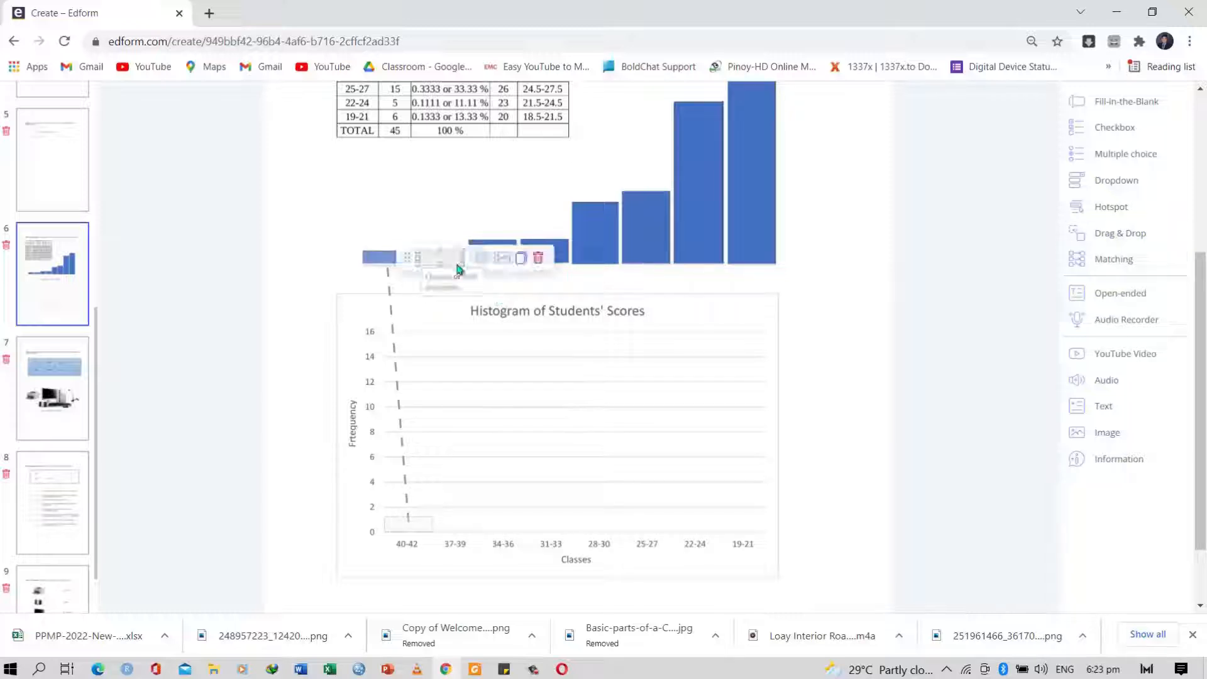
{"action": "left_click", "coordinate": [439, 284]}
{"action": "left_click_drag", "start_coordinate": [408, 280], "coordinate": [427, 529]}
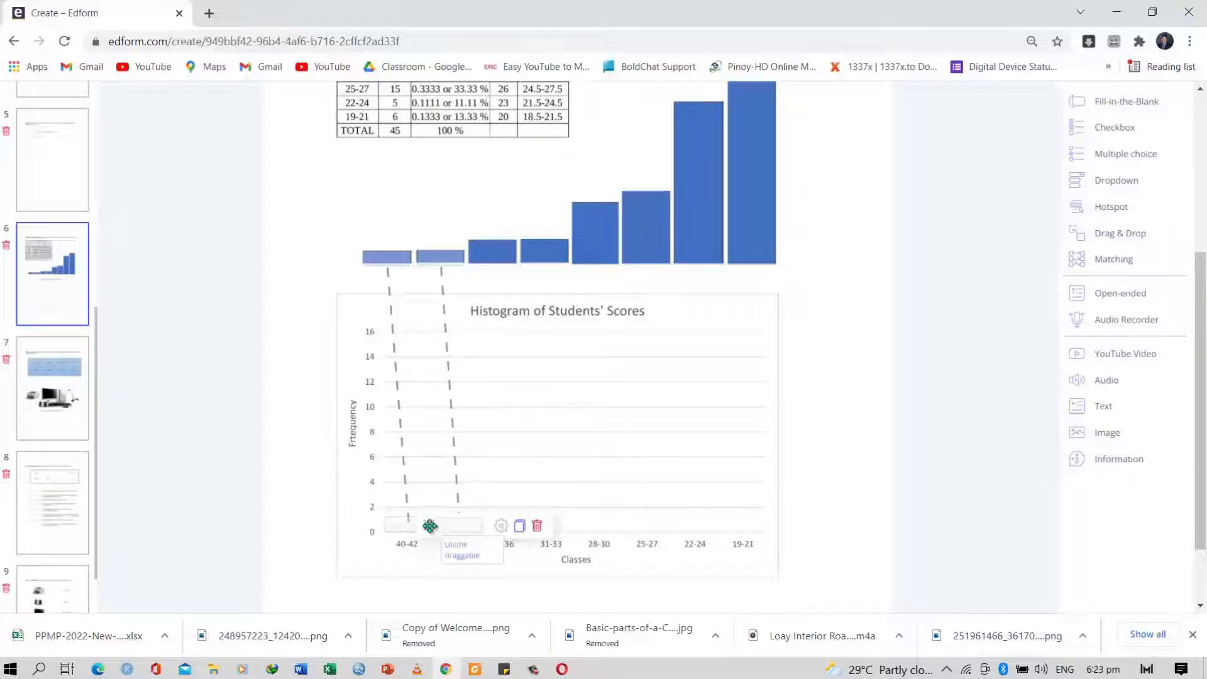
{"action": "left_click_drag", "start_coordinate": [429, 525], "coordinate": [424, 524]}
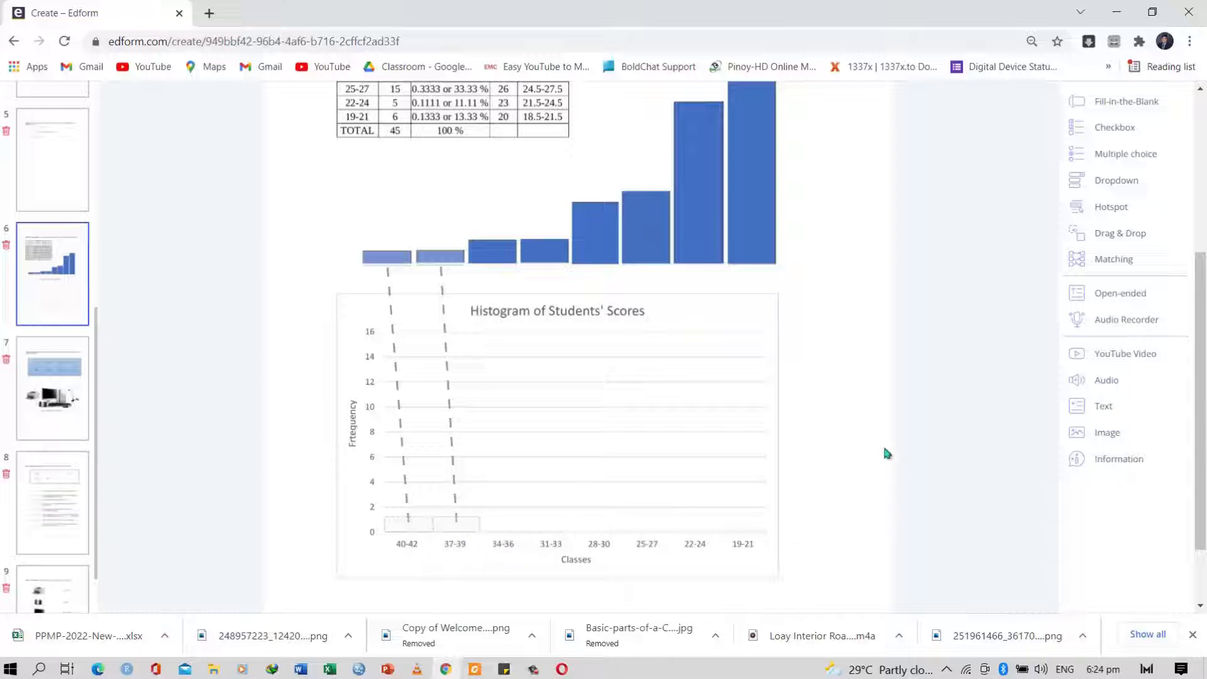
Step: Add a drag-and-drop item over the third blue bar and place its dropzone at the base of the 34-36 column
{"action": "left_click", "coordinate": [1142, 243]}
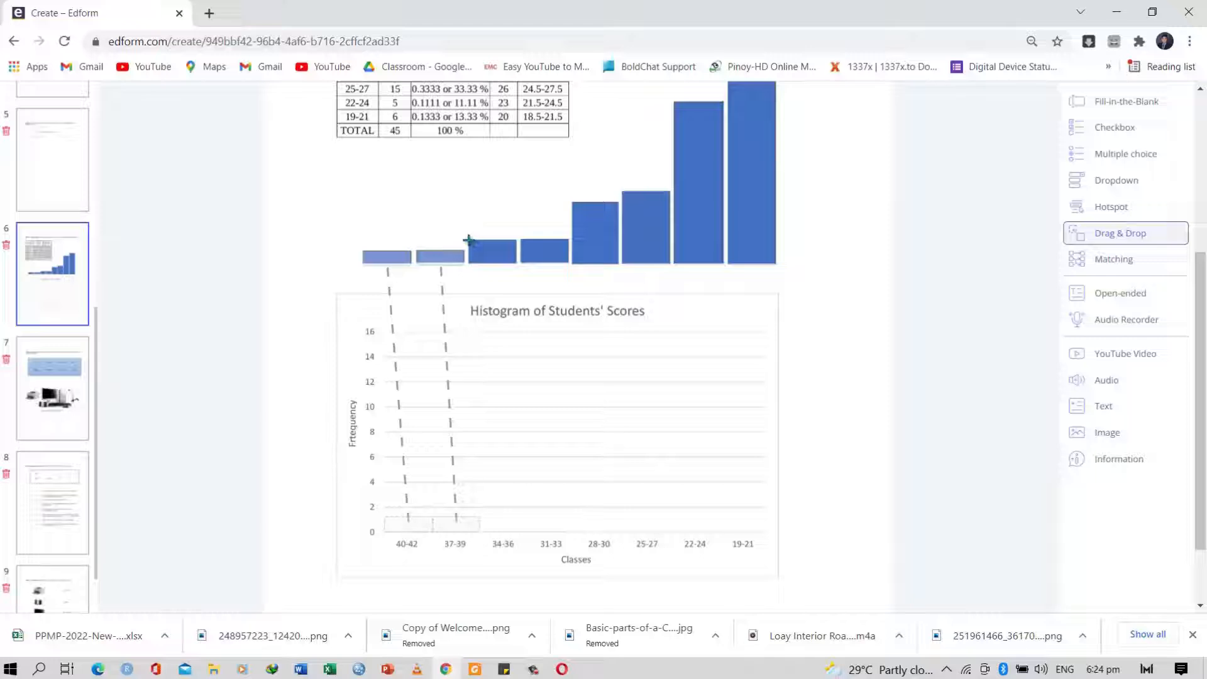
{"action": "left_click_drag", "start_coordinate": [1203, 277], "coordinate": [1203, 251]}
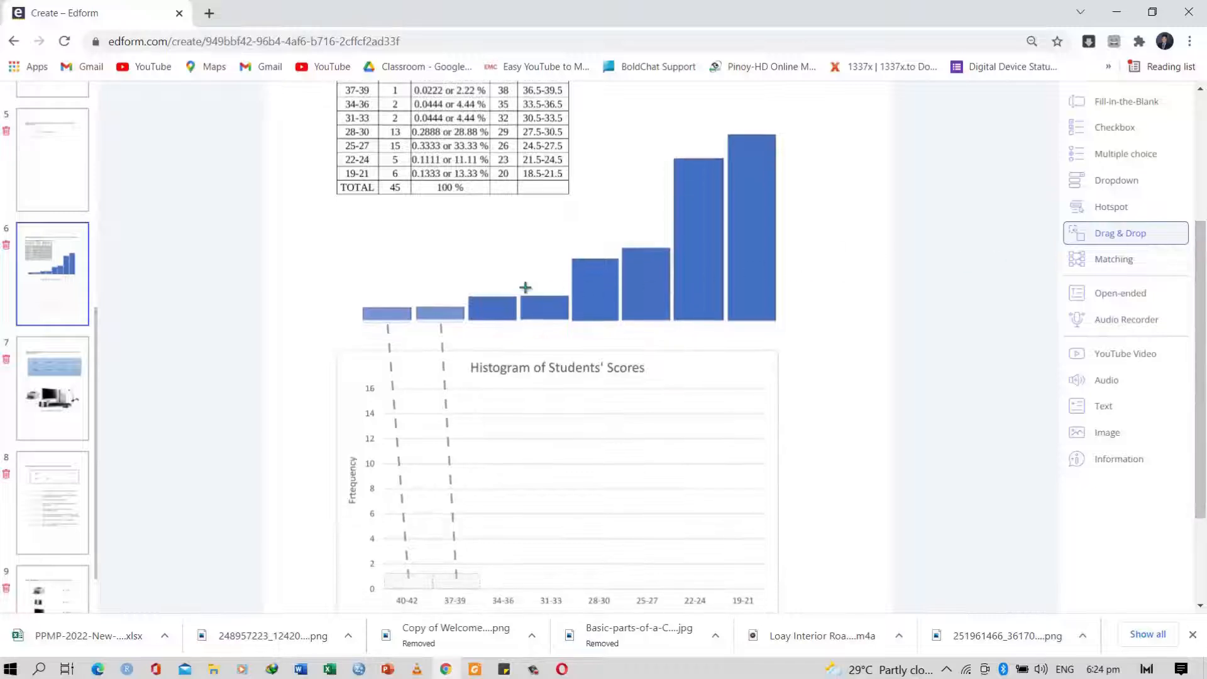
{"action": "left_click_drag", "start_coordinate": [466, 295], "coordinate": [517, 322]}
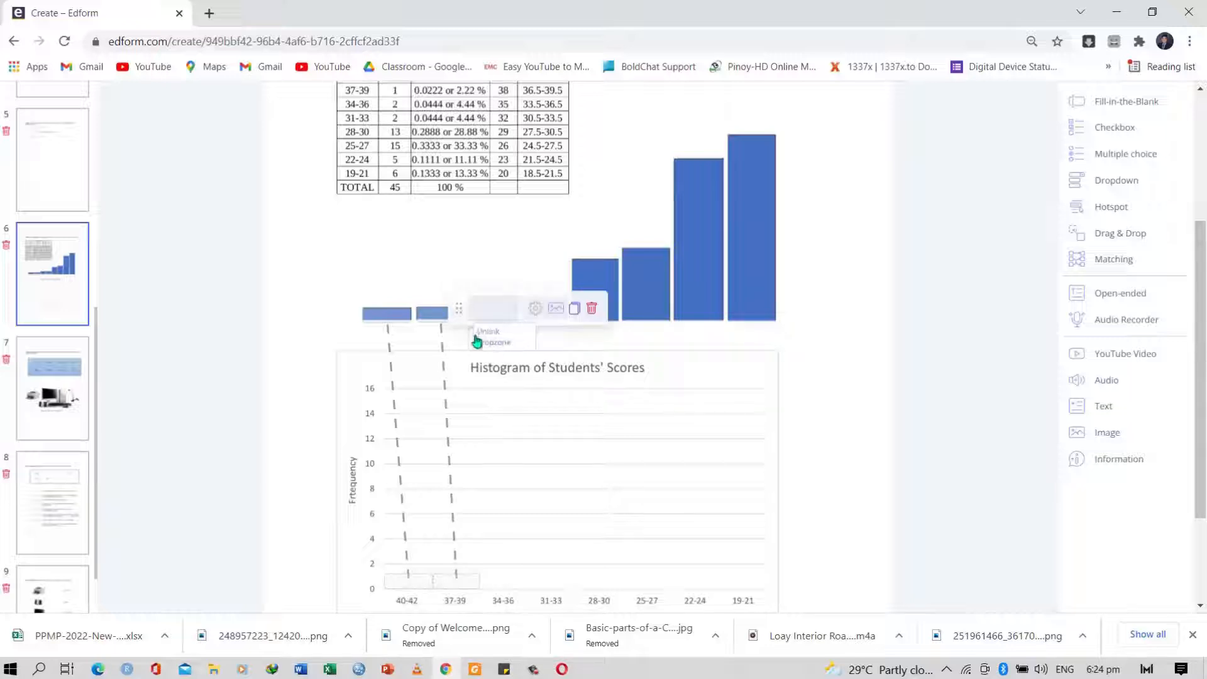
{"action": "left_click_drag", "start_coordinate": [462, 339], "coordinate": [467, 581]}
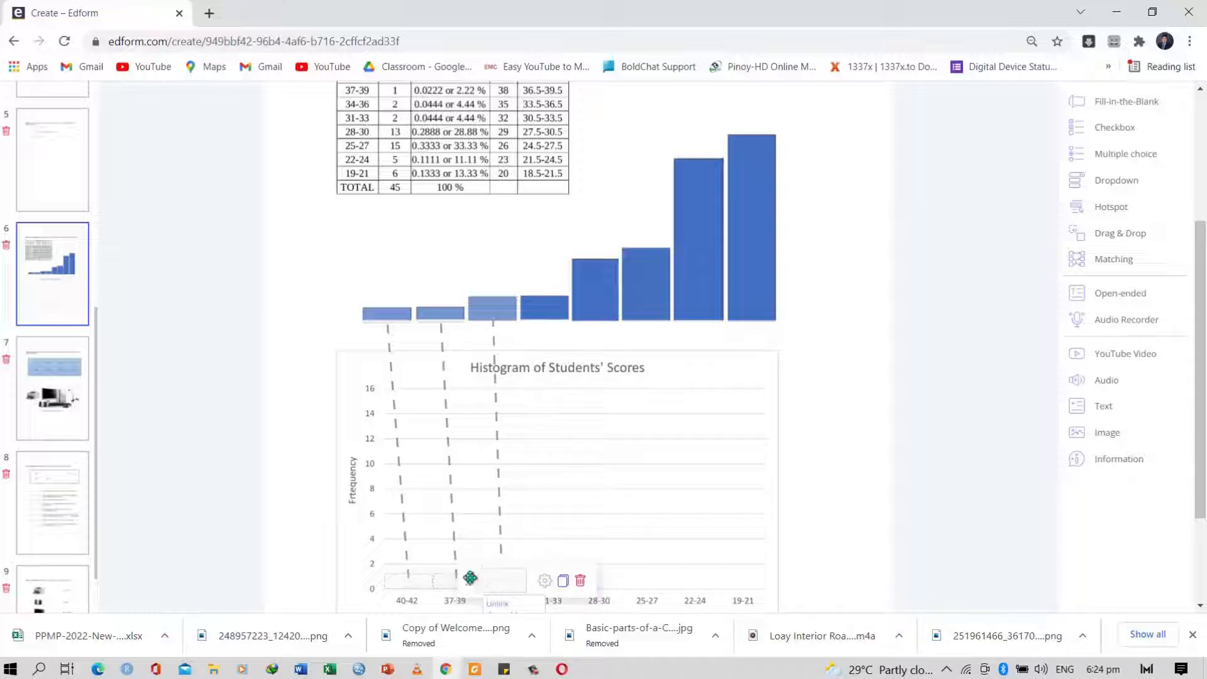
{"action": "left_click_drag", "start_coordinate": [471, 582], "coordinate": [470, 577]}
Step: Add a drag-and-drop item over the fourth blue bar, and delete the extra dropzone below the third bar
{"action": "left_click", "coordinate": [1126, 234]}
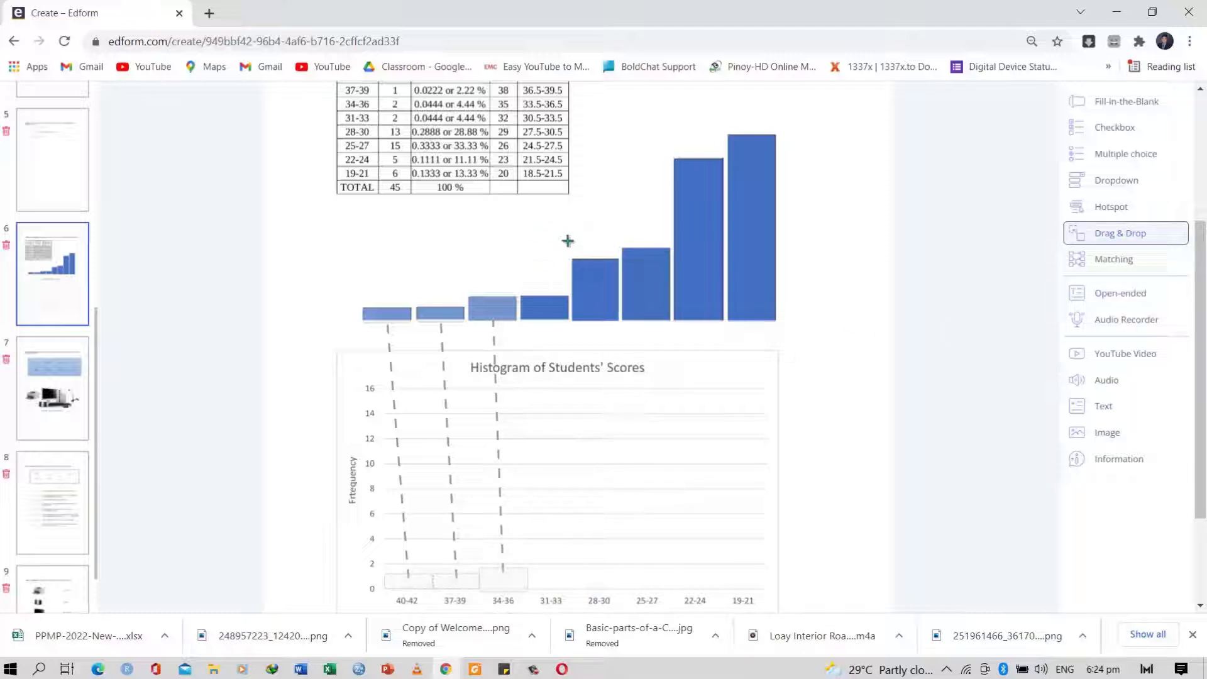
{"action": "left_click", "coordinate": [519, 294]}
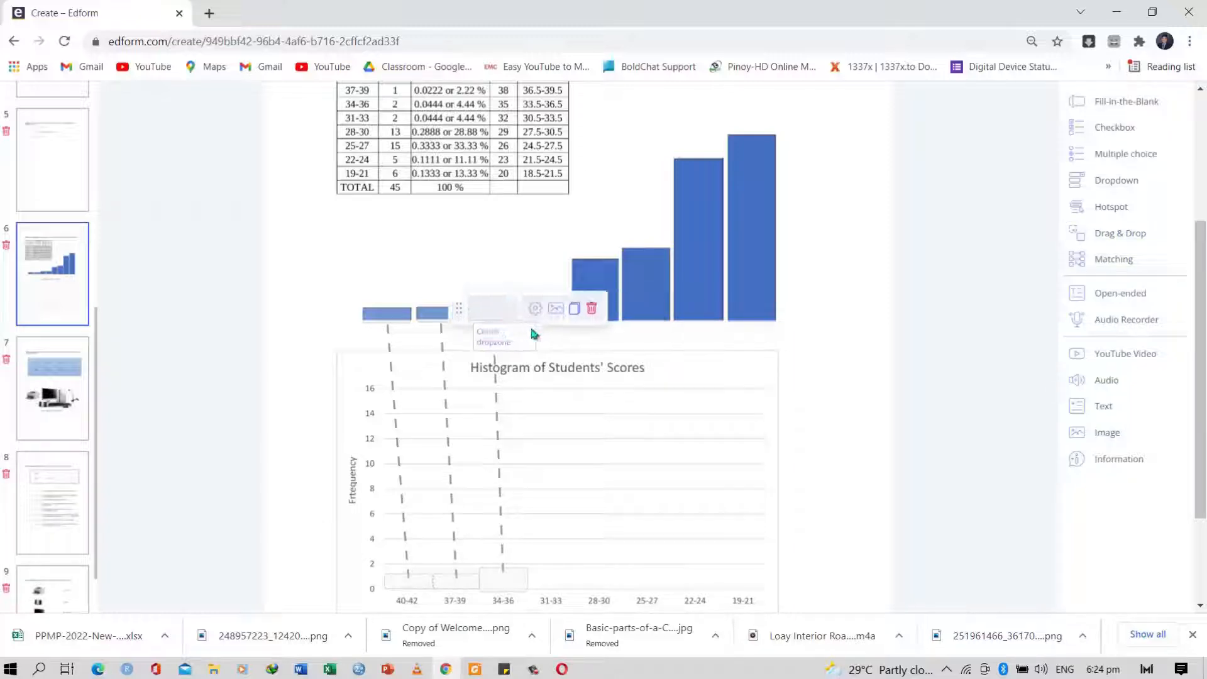
{"action": "left_click", "coordinate": [500, 342]}
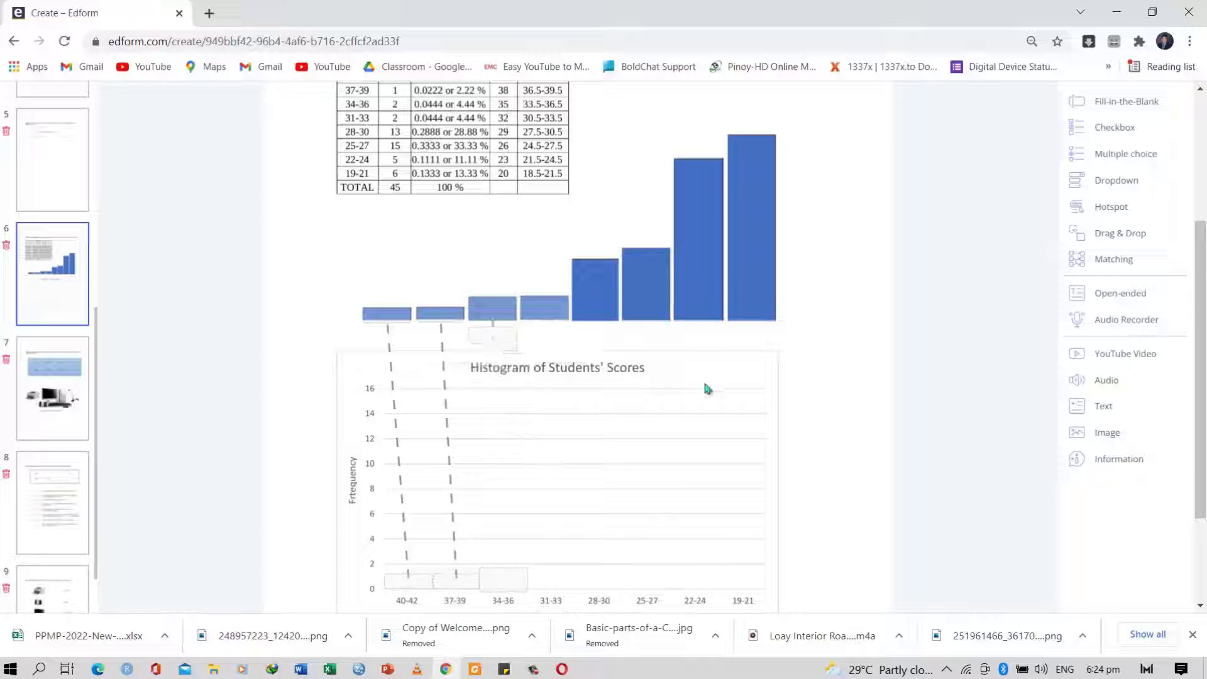
{"action": "mouse_move", "coordinate": [490, 338]}
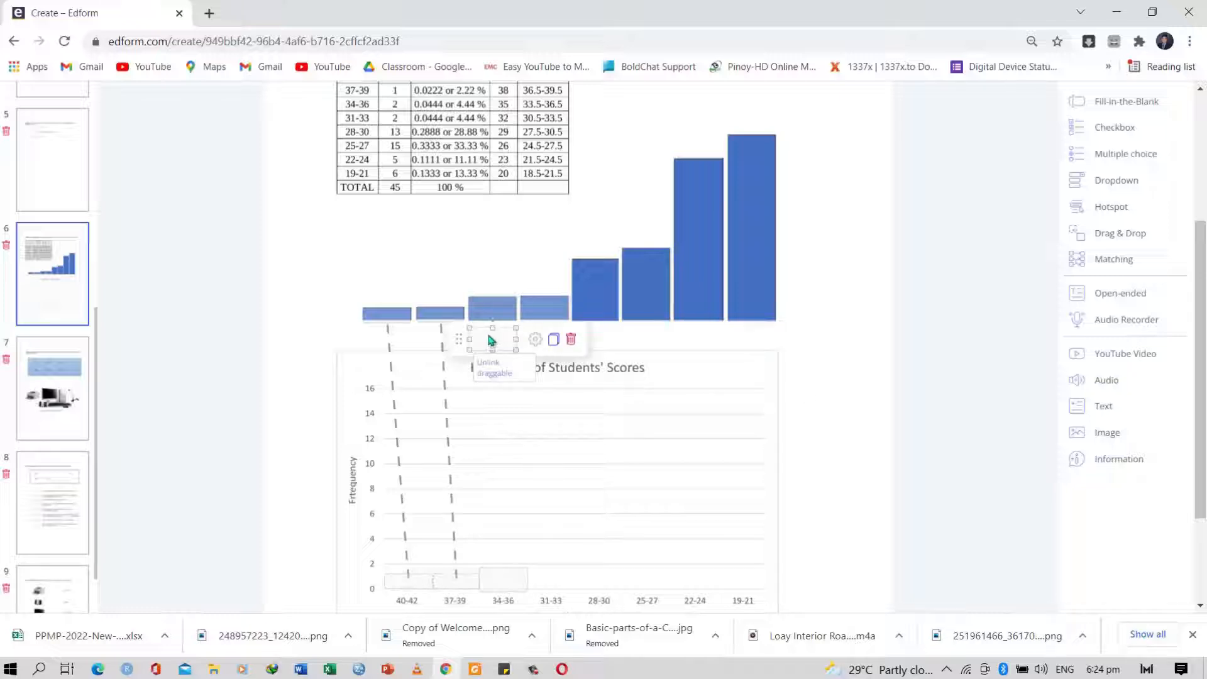
{"action": "left_click", "coordinate": [574, 342]}
{"action": "mouse_move", "coordinate": [556, 316]}
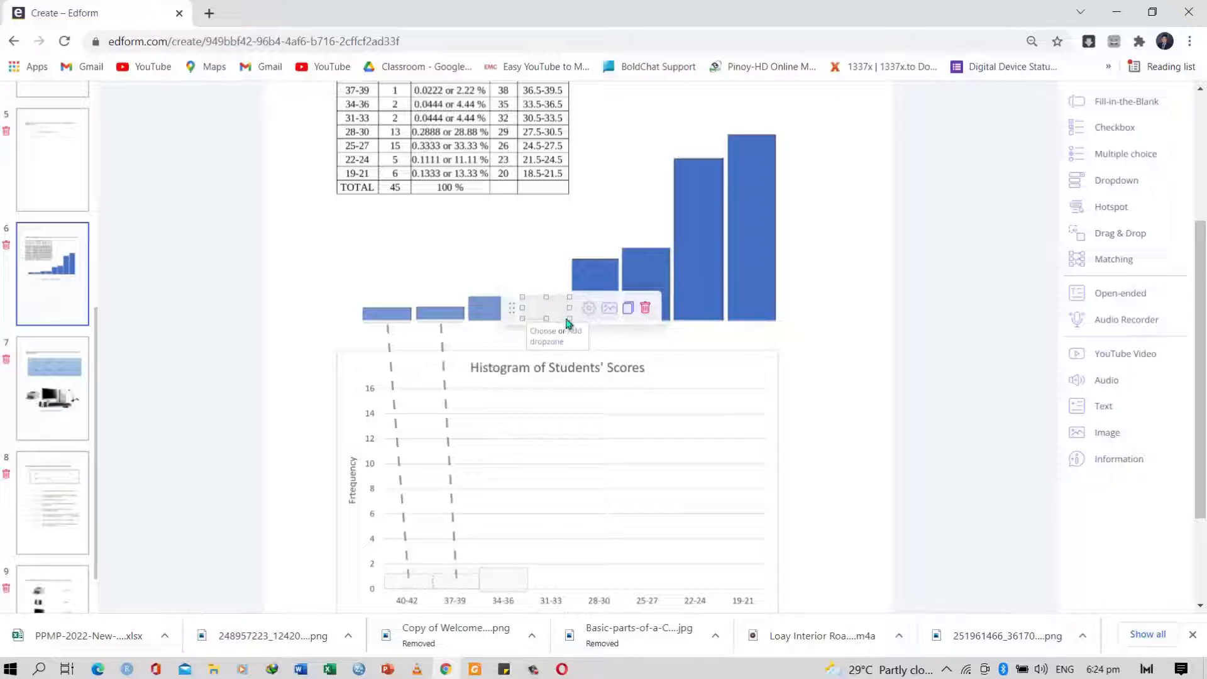
Step: Replace the third bar's dropzone on the 34-36 column, and place the fourth bar's dropzone at the base of the 31-33 column
{"action": "mouse_move", "coordinate": [501, 579]}
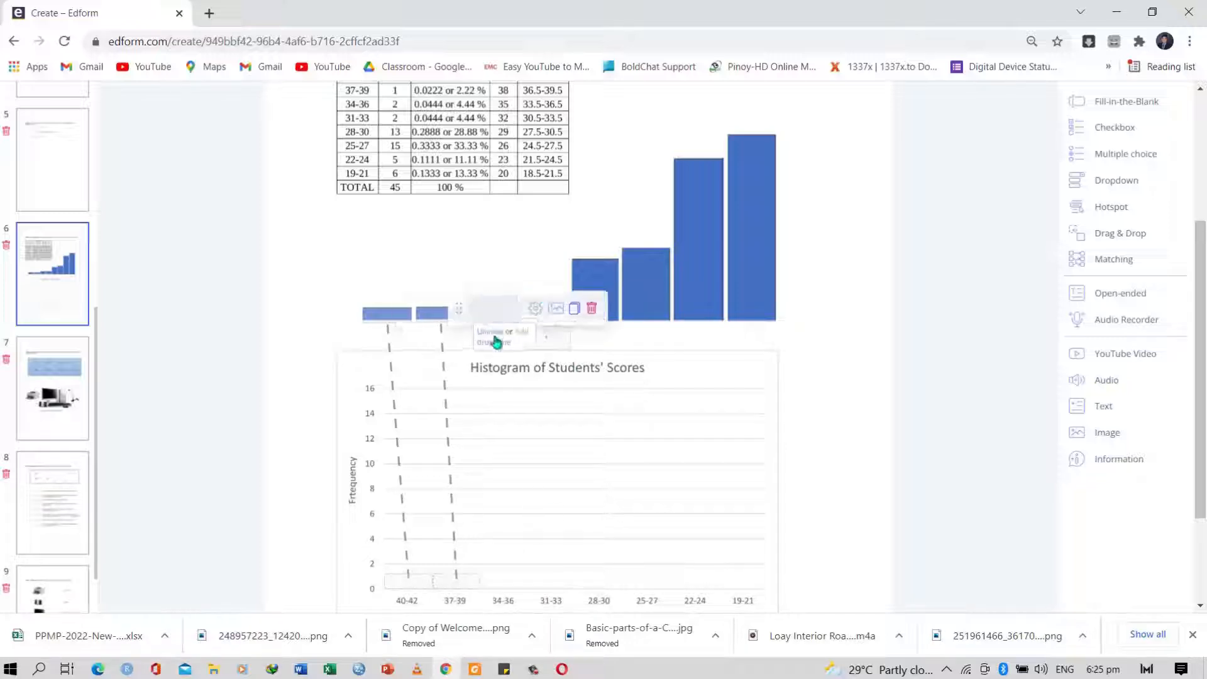
{"action": "left_click_drag", "start_coordinate": [460, 339], "coordinate": [472, 578]}
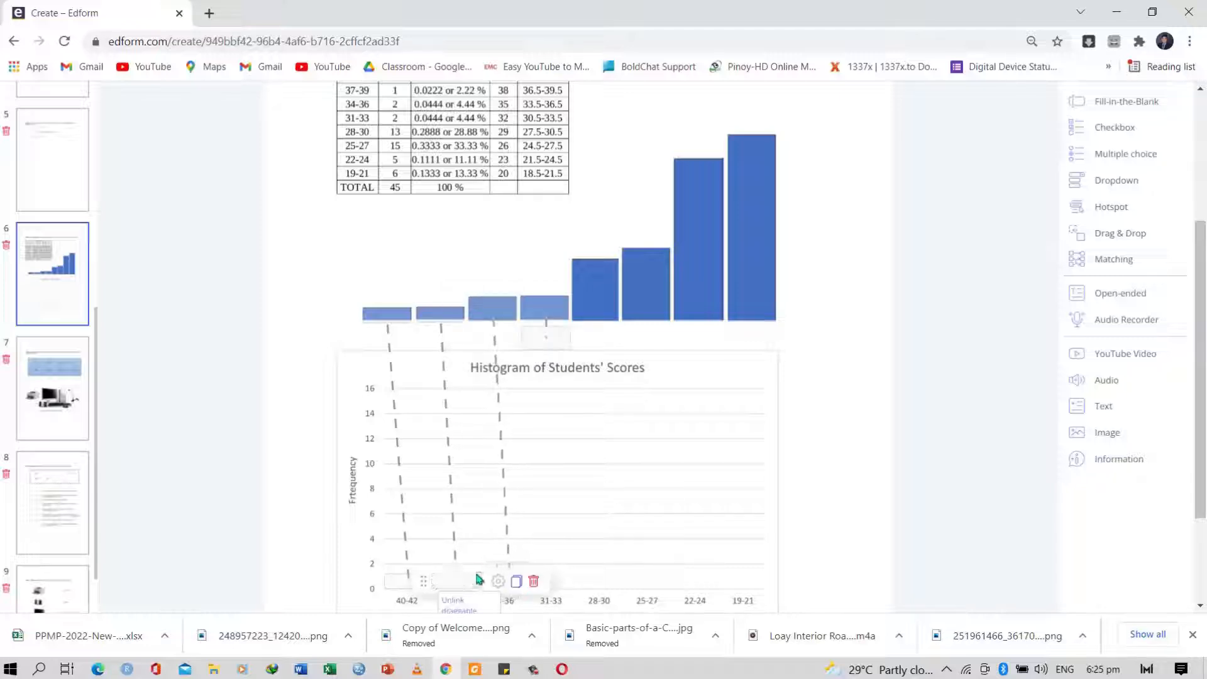
{"action": "left_click_drag", "start_coordinate": [477, 574], "coordinate": [538, 322]}
{"action": "mouse_move", "coordinate": [525, 308]}
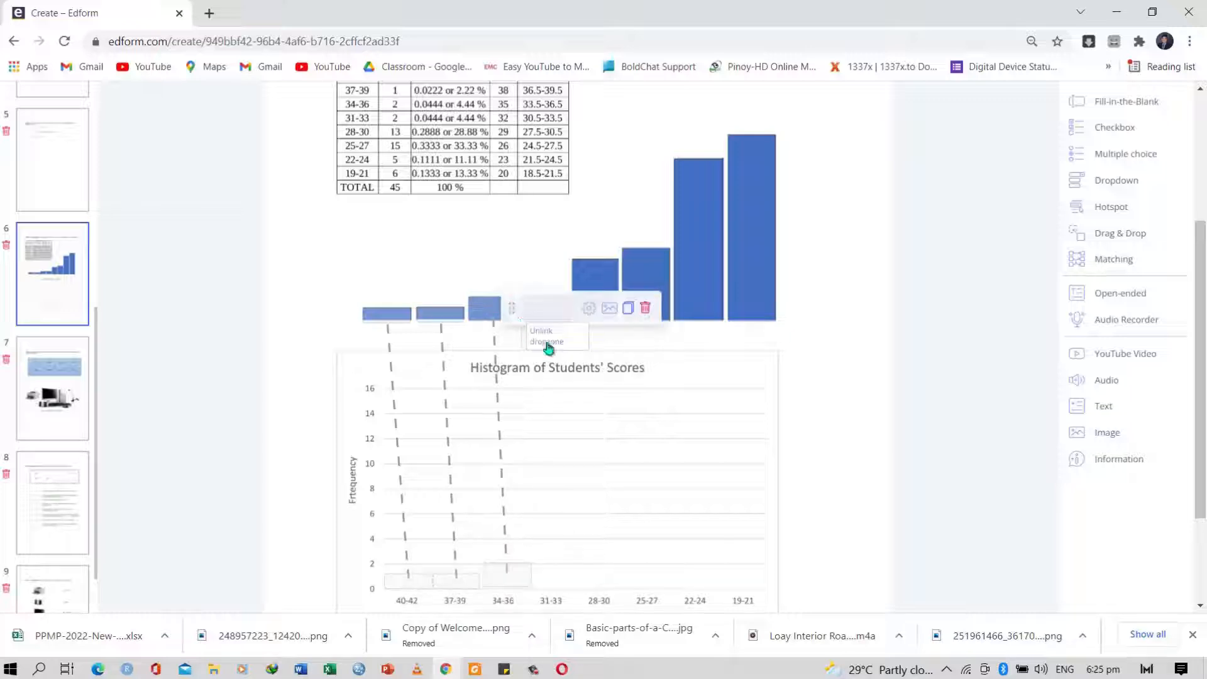
{"action": "mouse_move", "coordinate": [515, 340]}
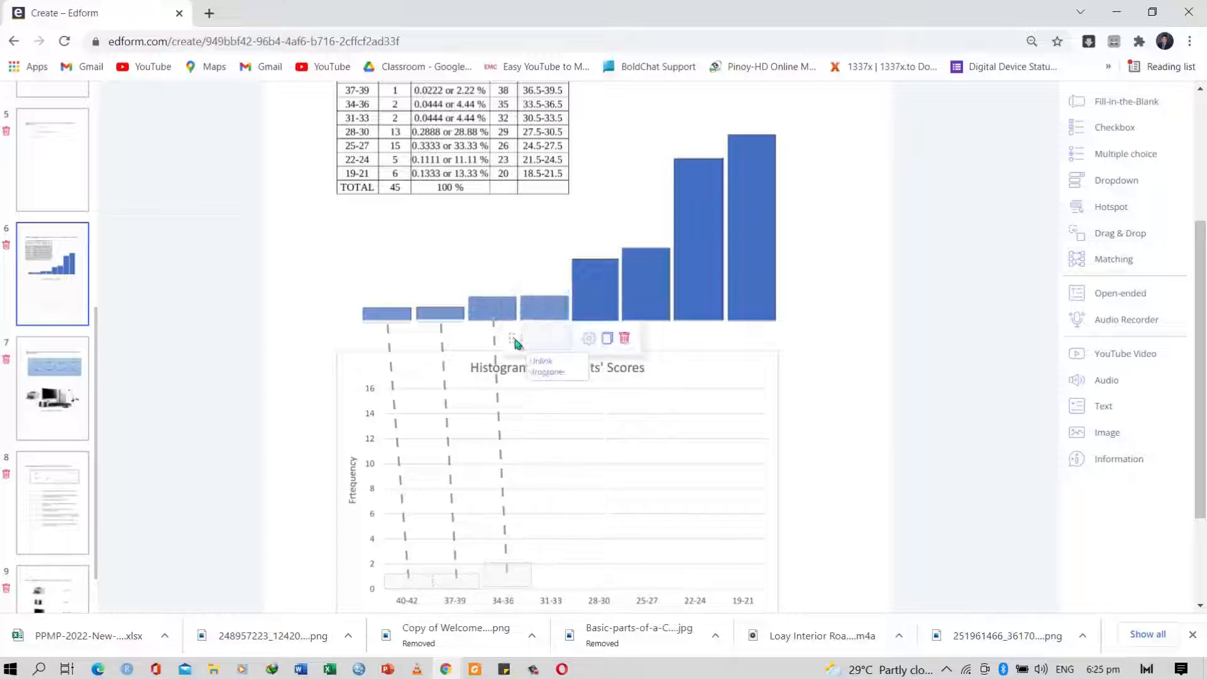
{"action": "left_click_drag", "start_coordinate": [514, 339], "coordinate": [526, 574]}
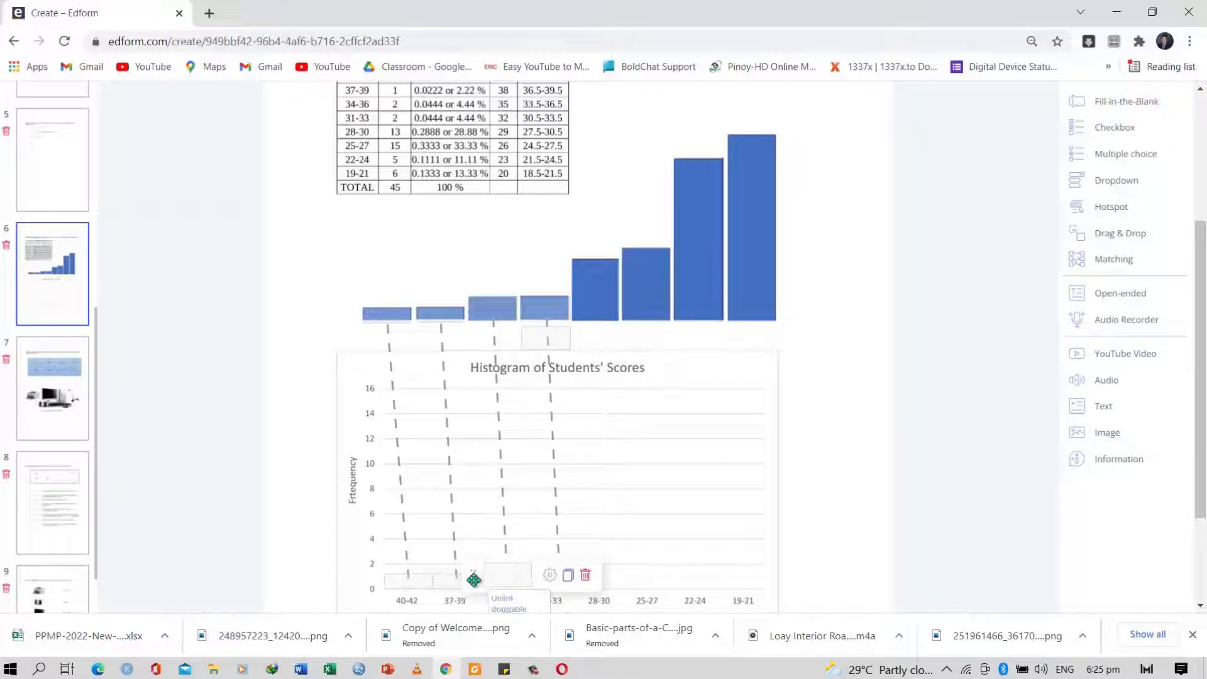
{"action": "mouse_move", "coordinate": [525, 574]}
{"action": "left_mouse_down"}
{"action": "mouse_move", "coordinate": [694, 592]}
{"action": "mouse_move", "coordinate": [522, 581]}
{"action": "left_mouse_up"}
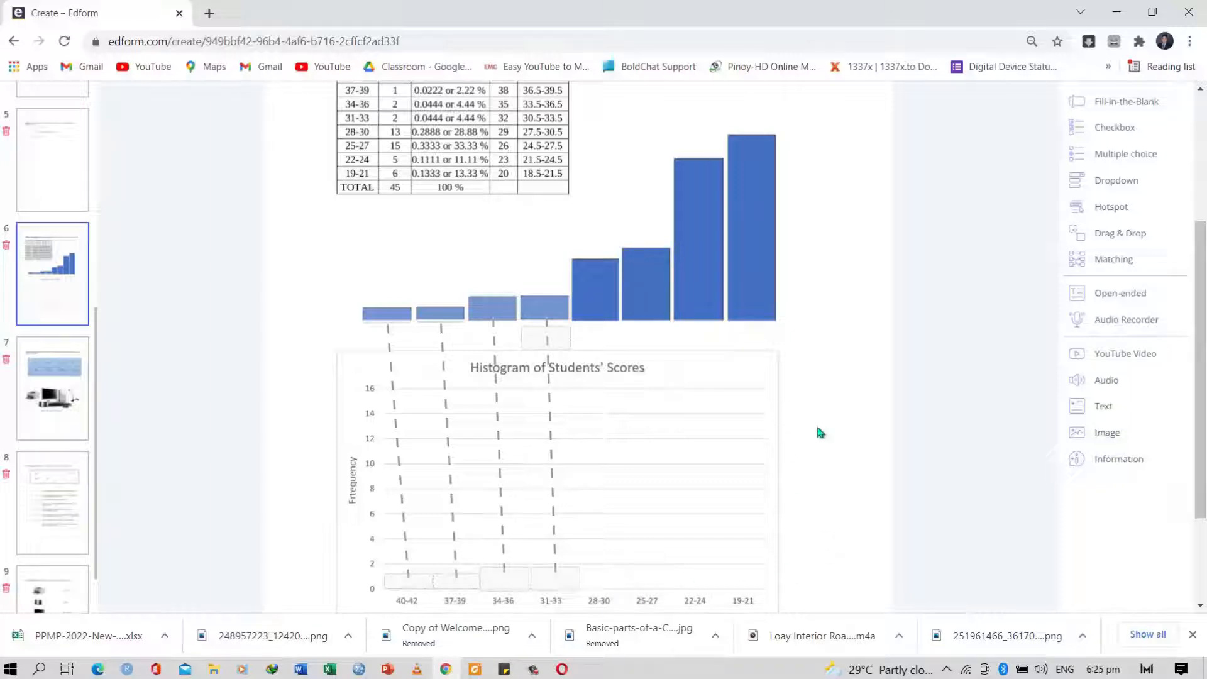
Step: Add a drag-and-drop item over the seventh blue bar and place its dropzone on the 28-30 column
{"action": "left_click_drag", "start_coordinate": [1125, 235], "coordinate": [694, 249]}
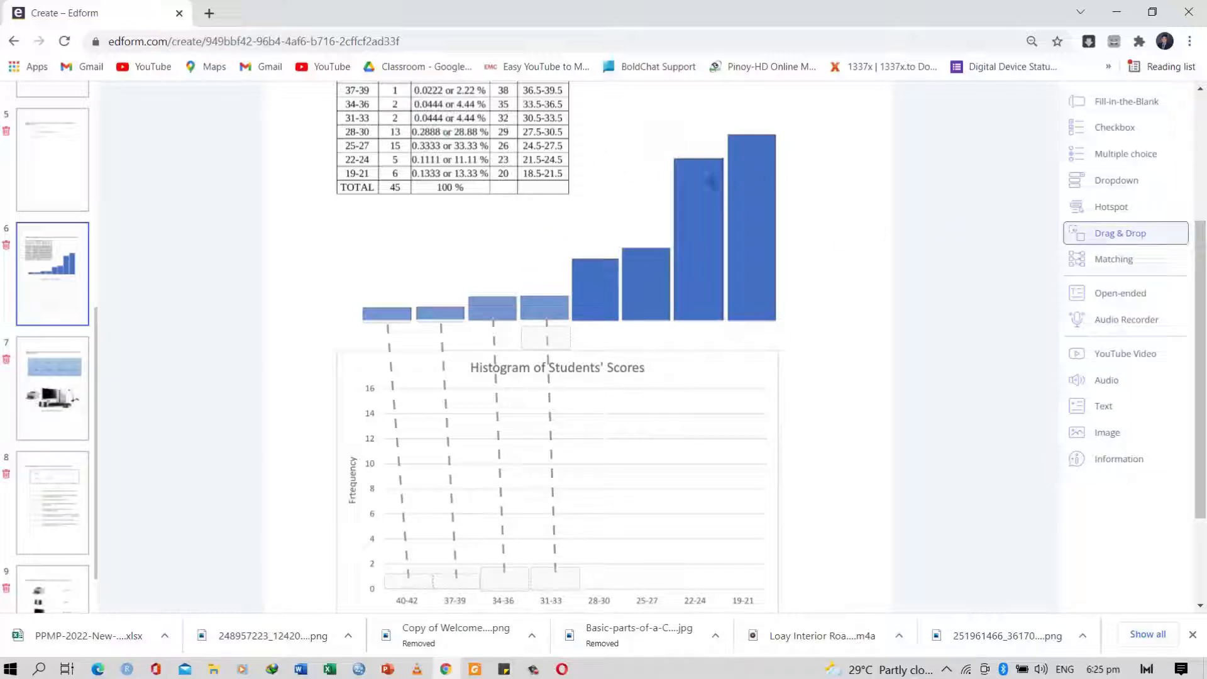
{"action": "mouse_move", "coordinate": [673, 159]}
{"action": "left_mouse_down"}
{"action": "mouse_move", "coordinate": [736, 318]}
{"action": "mouse_move", "coordinate": [722, 320]}
{"action": "left_mouse_up"}
{"action": "left_click", "coordinate": [714, 339]}
{"action": "mouse_move", "coordinate": [695, 391]}
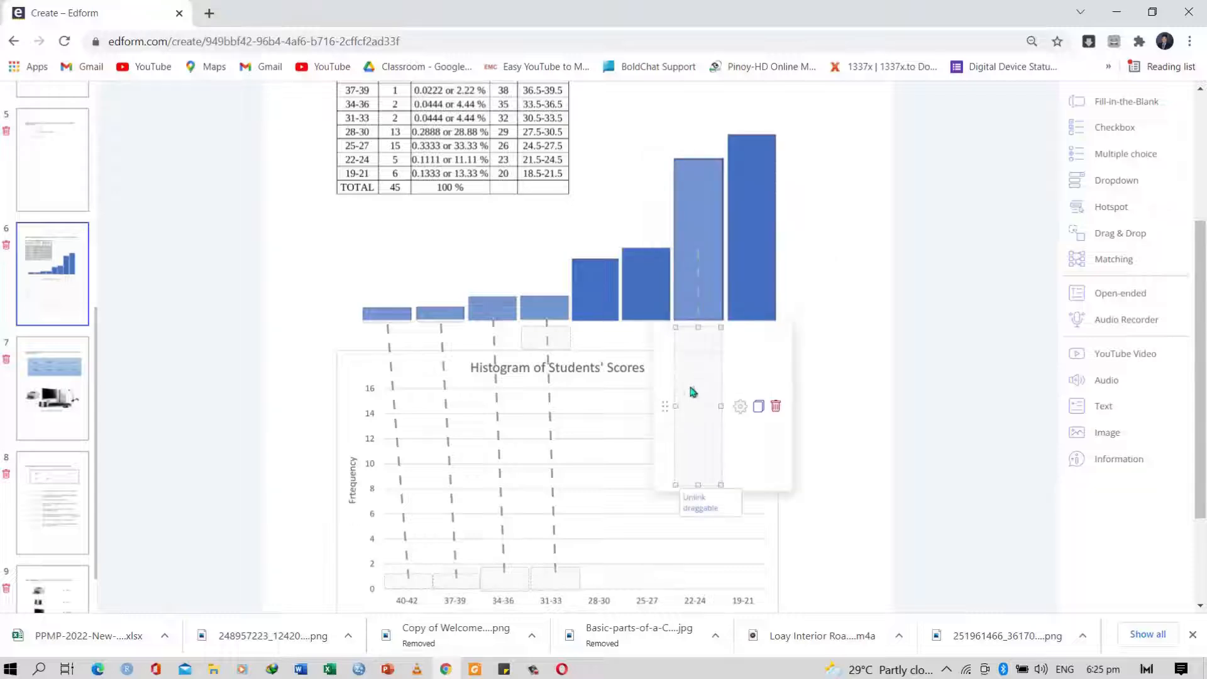
{"action": "left_click_drag", "start_coordinate": [663, 407], "coordinate": [566, 512]}
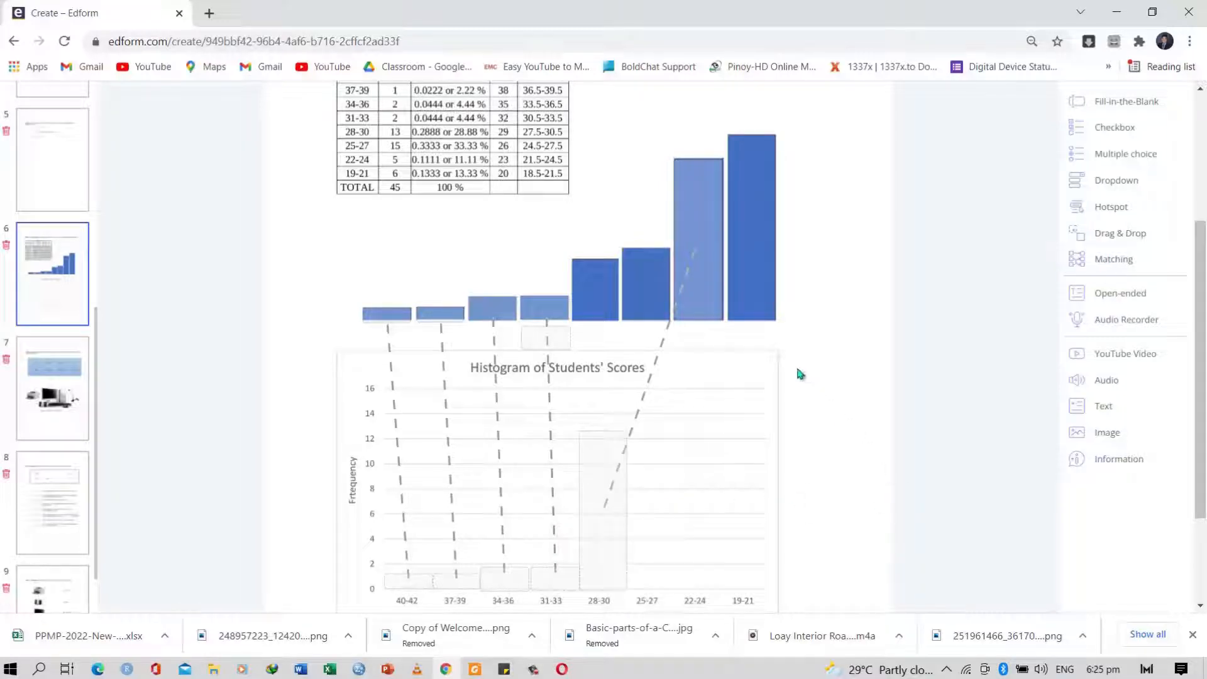
Step: Add a drag-and-drop item over the eighth blue bar and place its dropzone on the 25-27 column
{"action": "left_click", "coordinate": [1118, 232]}
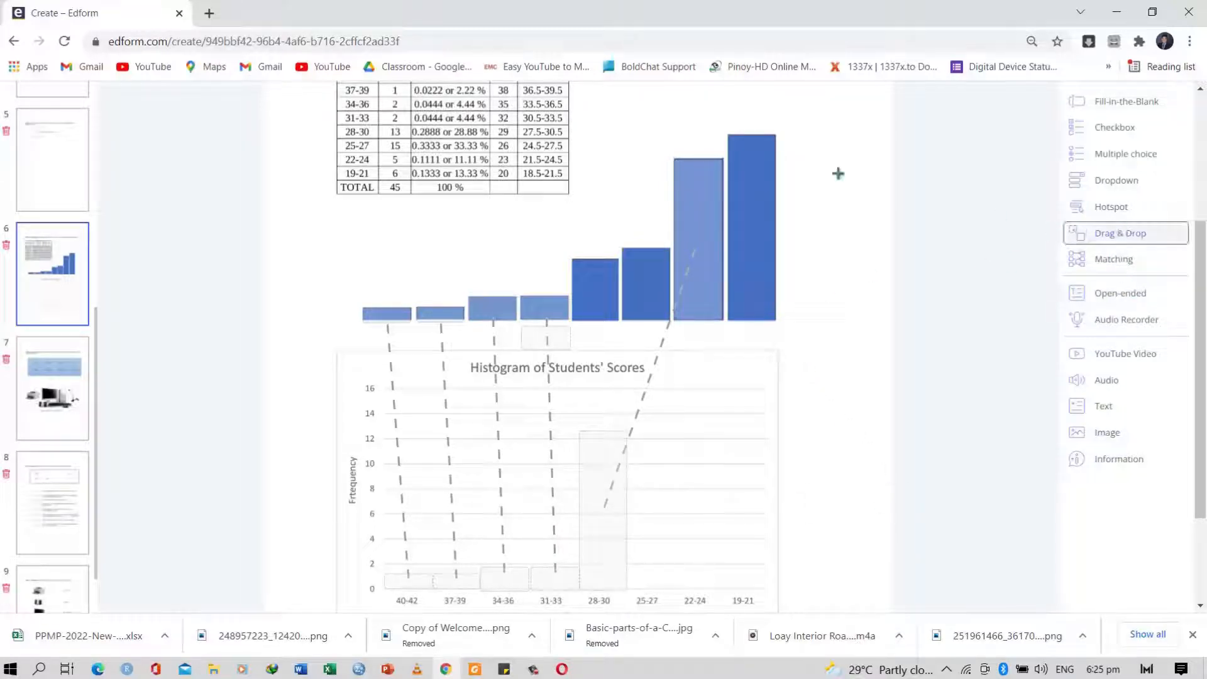
{"action": "left_click_drag", "start_coordinate": [727, 135], "coordinate": [776, 322]}
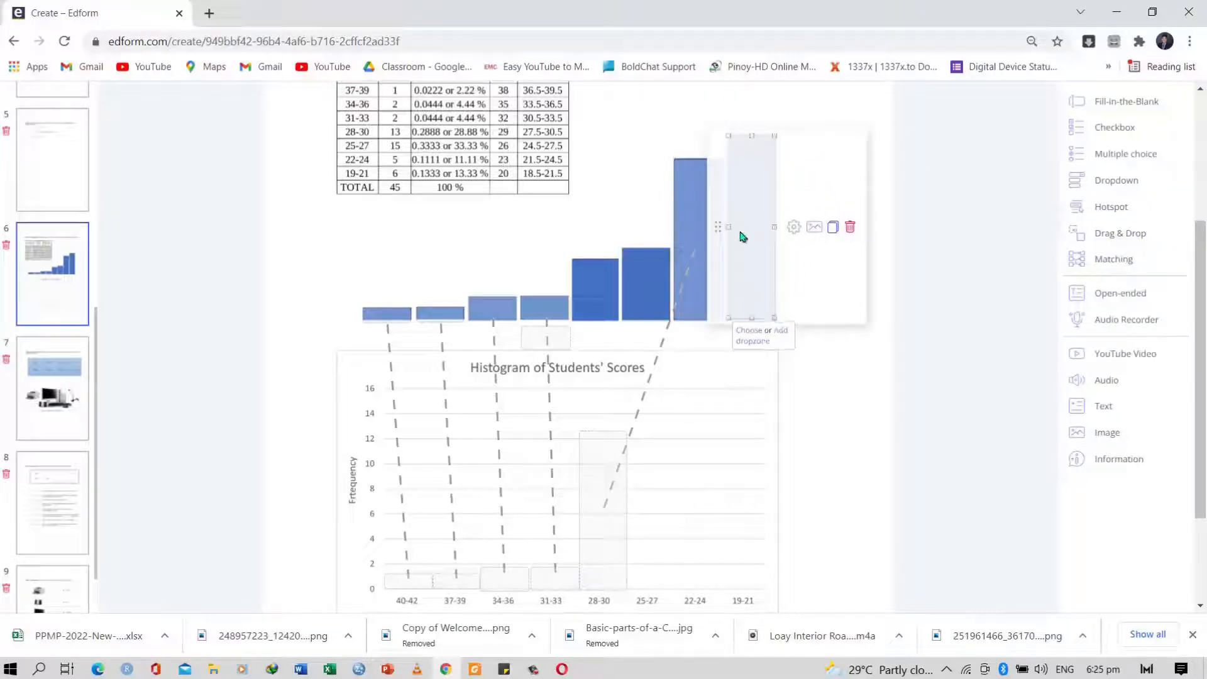
{"action": "left_click", "coordinate": [759, 346]}
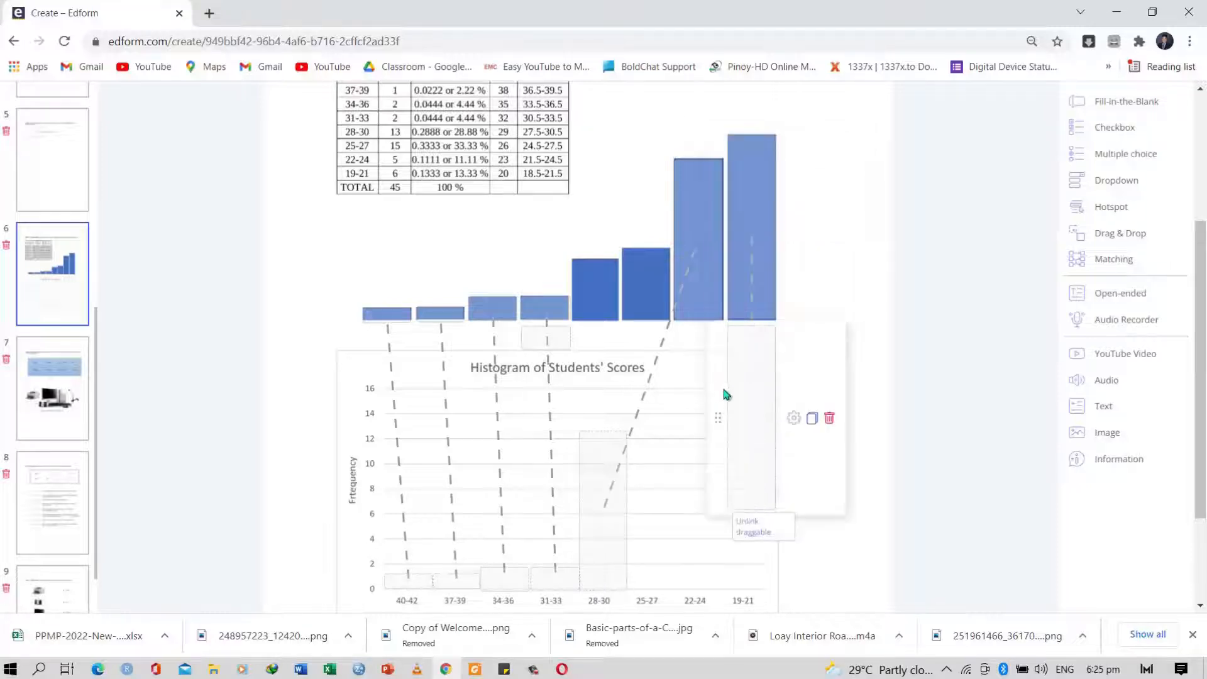
{"action": "left_click_drag", "start_coordinate": [708, 439], "coordinate": [618, 494]}
Step: Add a drag-and-drop item over the fifth blue bar and place its dropzone at the base of the 22-24 column
{"action": "left_click", "coordinate": [1102, 238]}
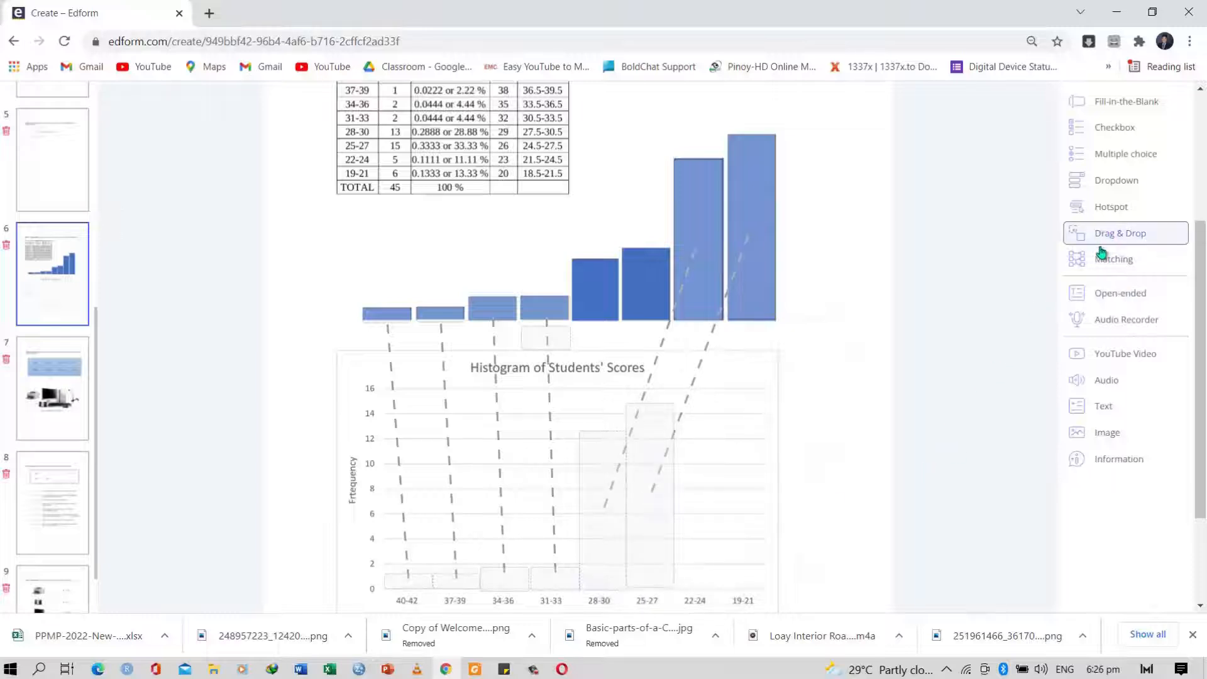
{"action": "left_click", "coordinate": [571, 257]}
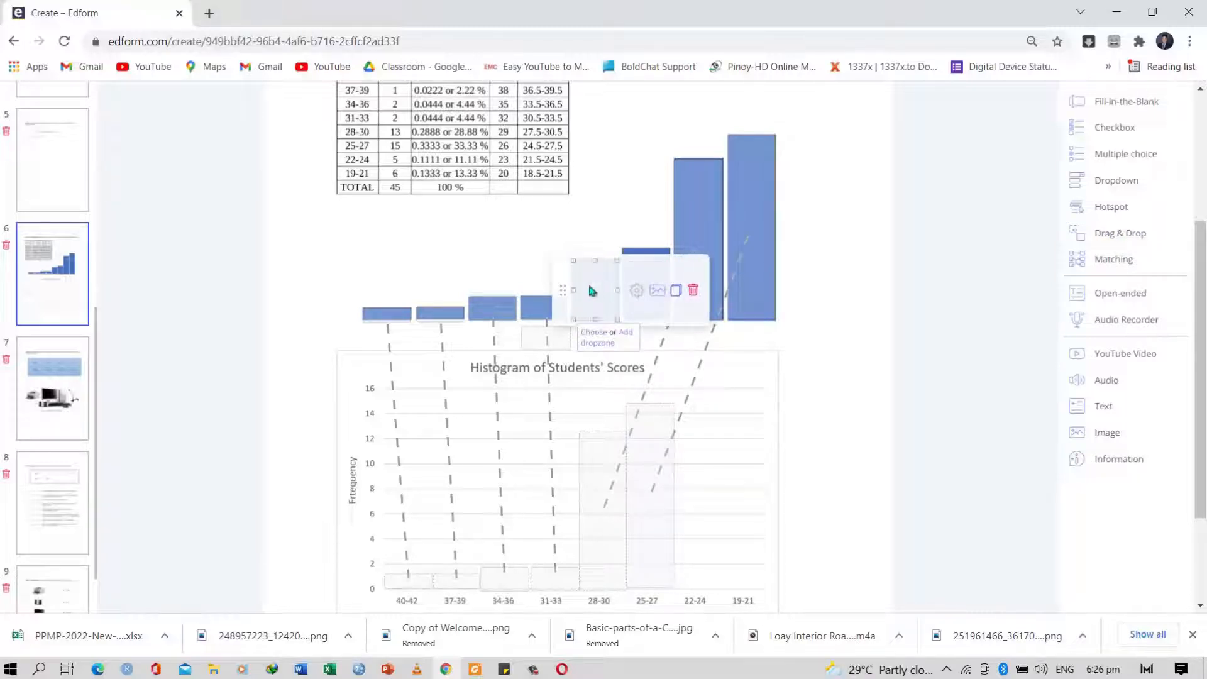
{"action": "left_click", "coordinate": [602, 343]}
{"action": "left_click_drag", "start_coordinate": [565, 358], "coordinate": [666, 559]}
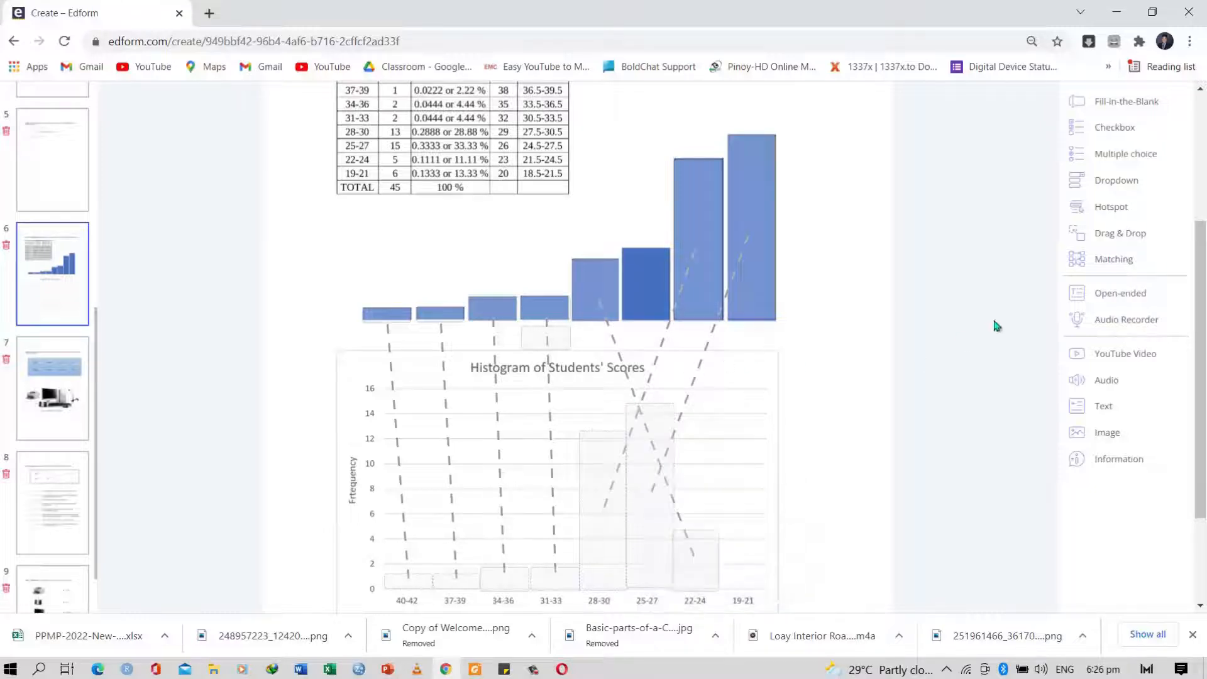
Step: Add a drag-and-drop item over the sixth blue bar and place its dropzone at the base of the 19-21 column
{"action": "left_click", "coordinate": [1130, 242]}
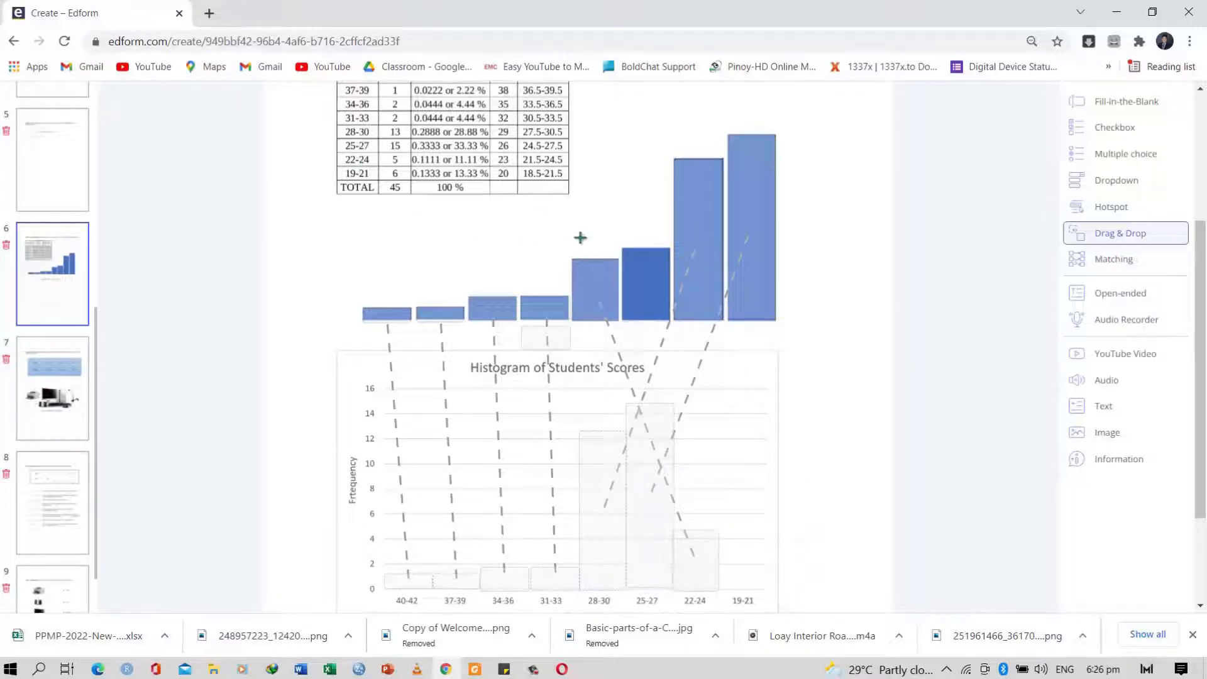
{"action": "left_click", "coordinate": [618, 246]}
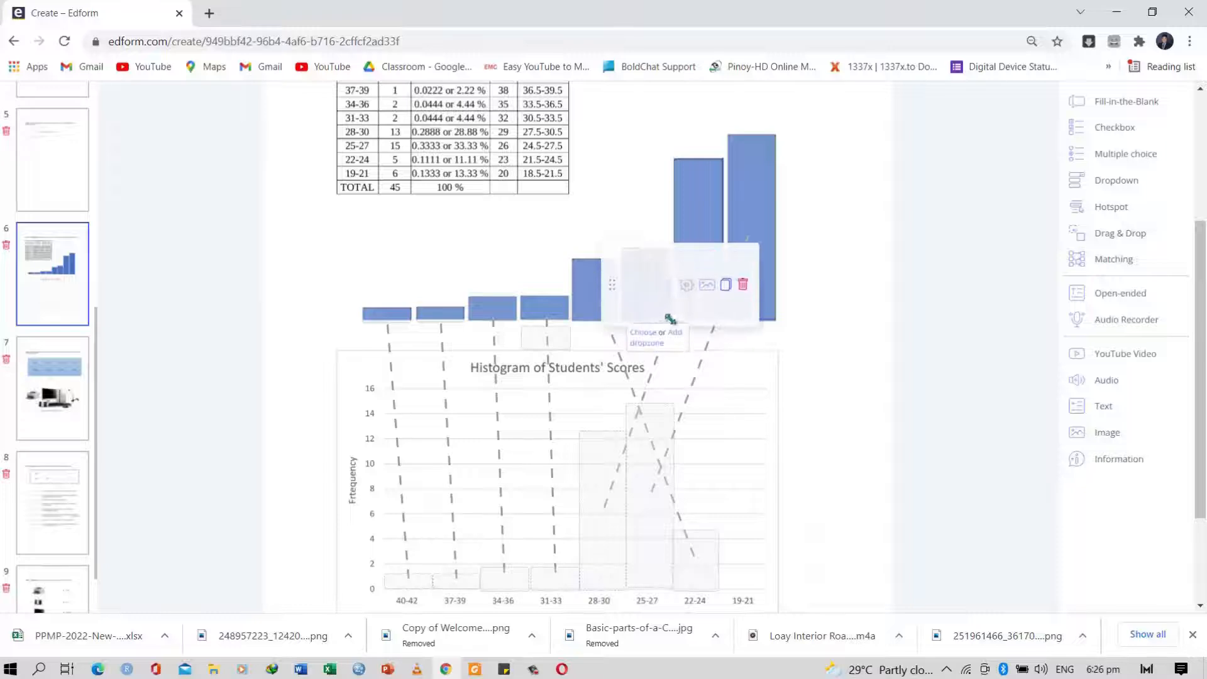
{"action": "left_click_drag", "start_coordinate": [670, 325], "coordinate": [639, 366]}
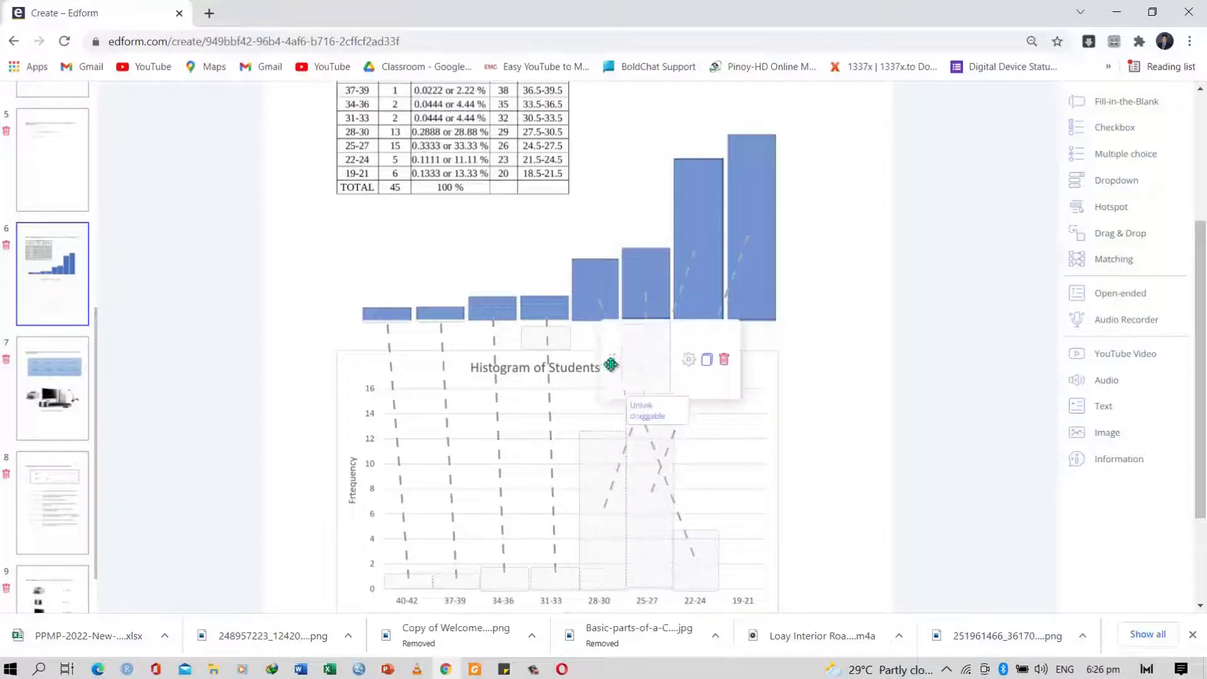
{"action": "left_click_drag", "start_coordinate": [610, 359], "coordinate": [708, 555]}
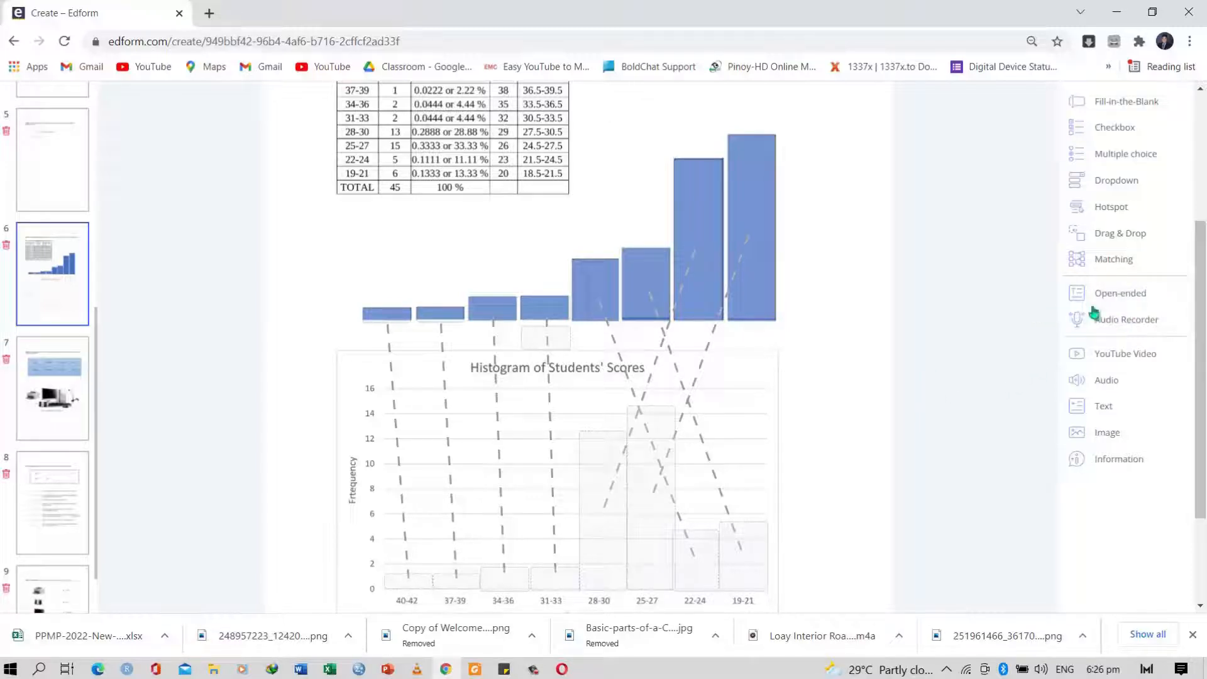
{"action": "scroll", "coordinate": [668, 351], "scroll_direction": "down", "scroll_amount": 2}
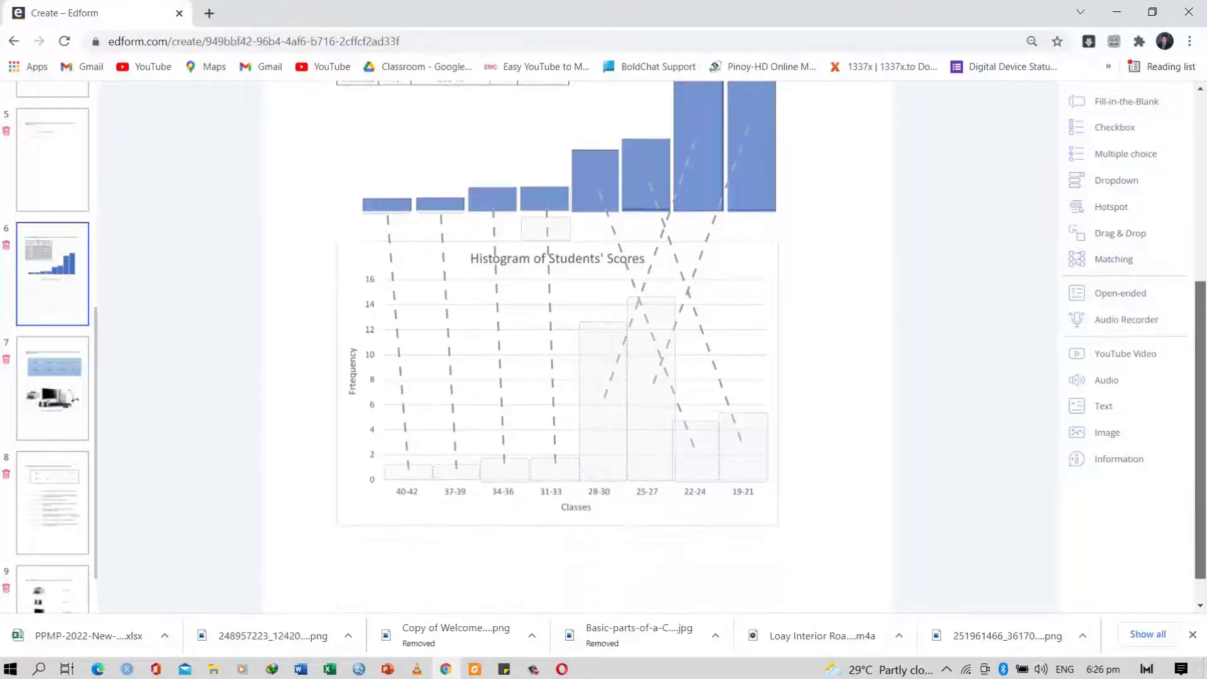
{"action": "left_click", "coordinate": [668, 351]}
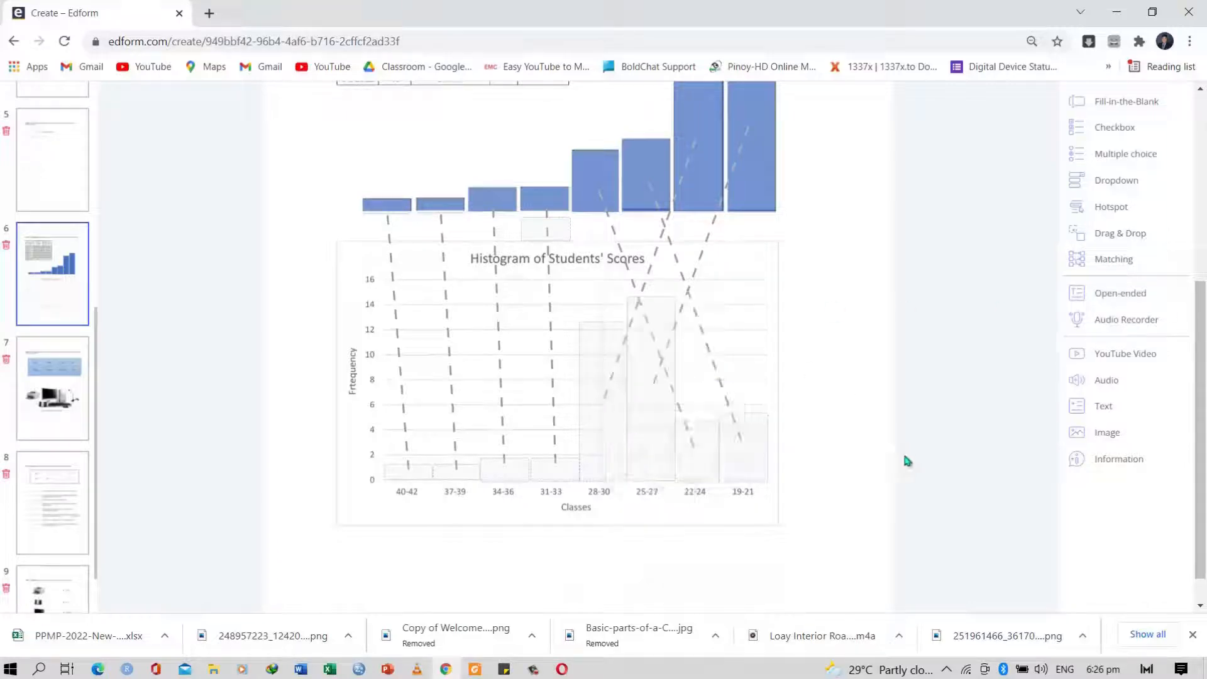
{"action": "scroll", "coordinate": [905, 461], "scroll_direction": "down", "scroll_amount": 1}
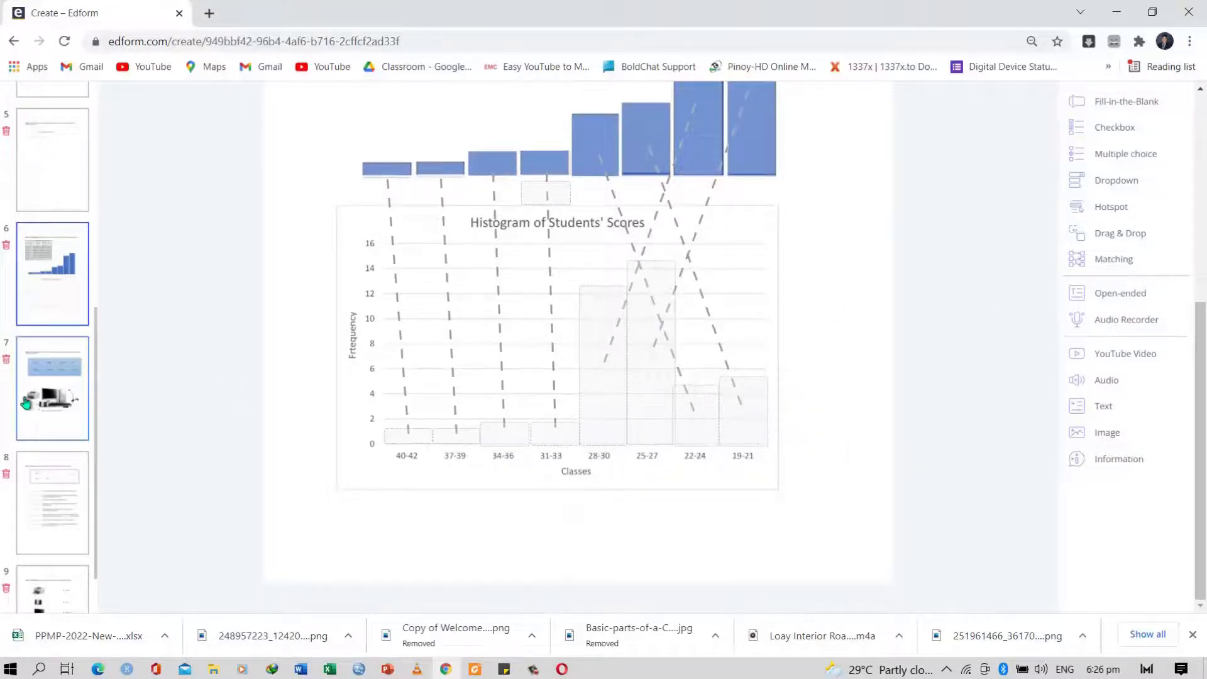
Step: Open page 7 with the Part H activity on the basic parts of the computer
{"action": "left_click", "coordinate": [65, 376]}
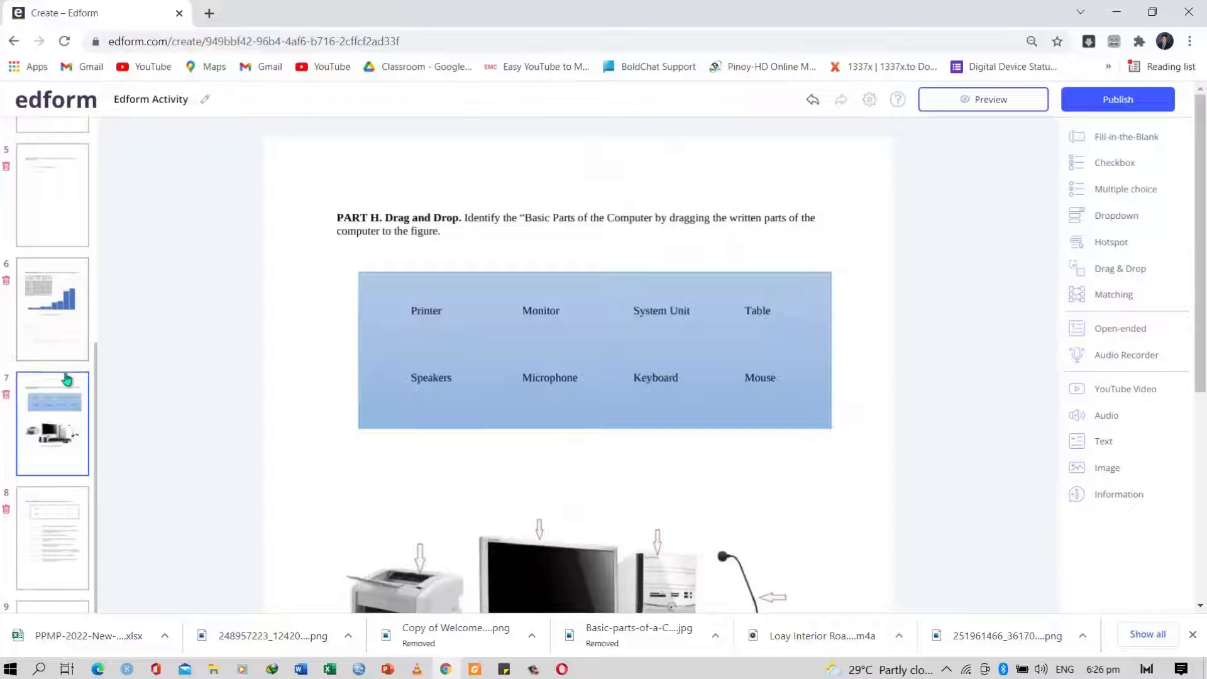
{"action": "scroll", "coordinate": [638, 373], "scroll_direction": "down", "scroll_amount": 3}
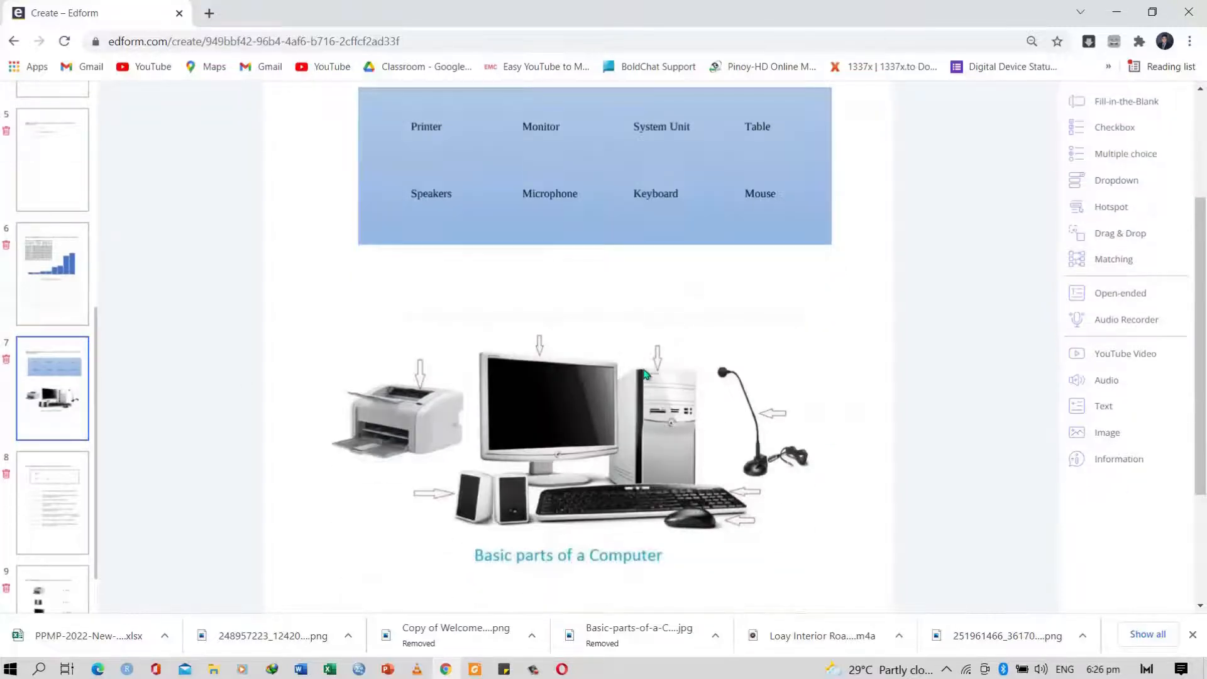
{"action": "scroll", "coordinate": [645, 374], "scroll_direction": "up", "scroll_amount": 3}
{"action": "scroll", "coordinate": [646, 369], "scroll_direction": "down", "scroll_amount": 3}
{"action": "key", "text": "ctrl+minus"}
{"action": "scroll", "coordinate": [663, 337], "scroll_direction": "up", "scroll_amount": 3}
{"action": "left_click_drag", "start_coordinate": [1202, 196], "coordinate": [1205, 253]}
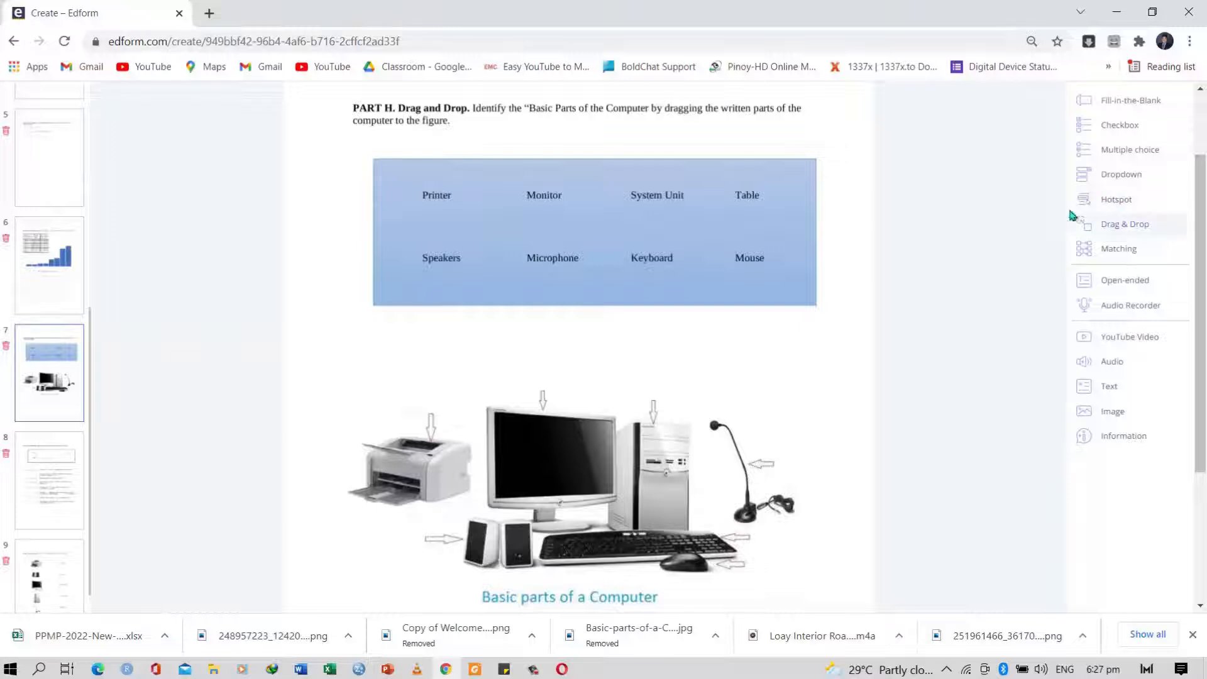
Step: Add a drag-and-drop item over the word "Printer" and place its dropzone above the arrow pointing to the printer
{"action": "left_click", "coordinate": [1121, 227]}
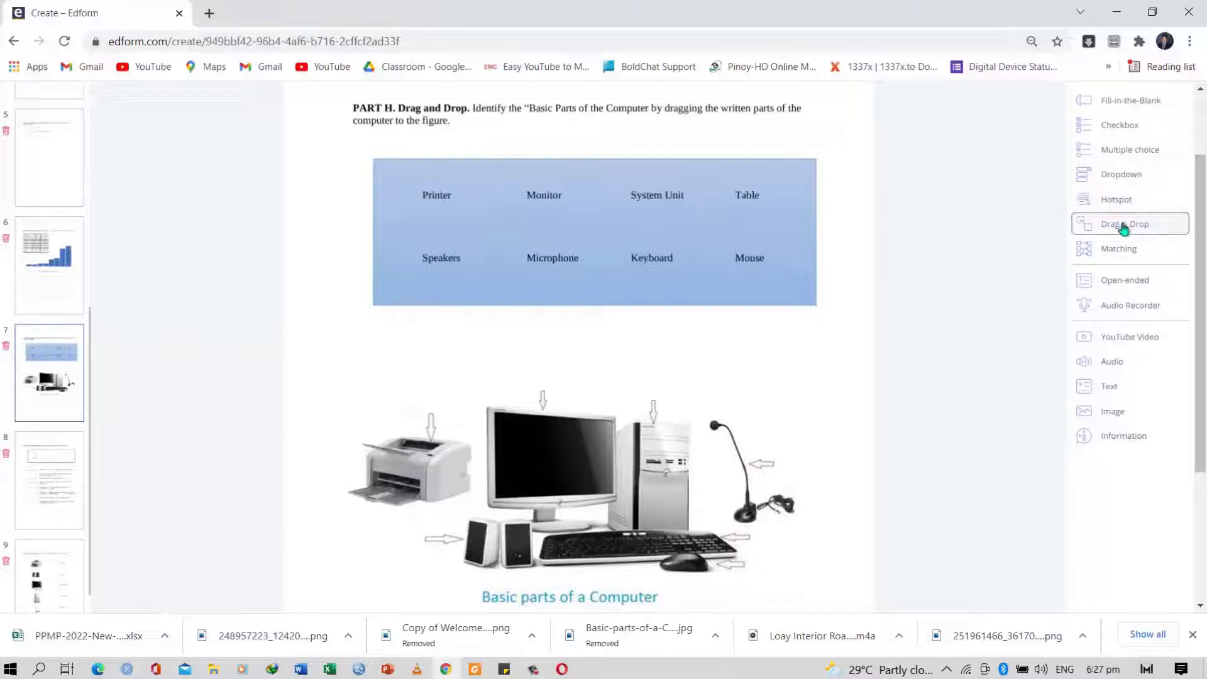
{"action": "left_click", "coordinate": [412, 186]}
{"action": "left_click_drag", "start_coordinate": [473, 205], "coordinate": [473, 215]}
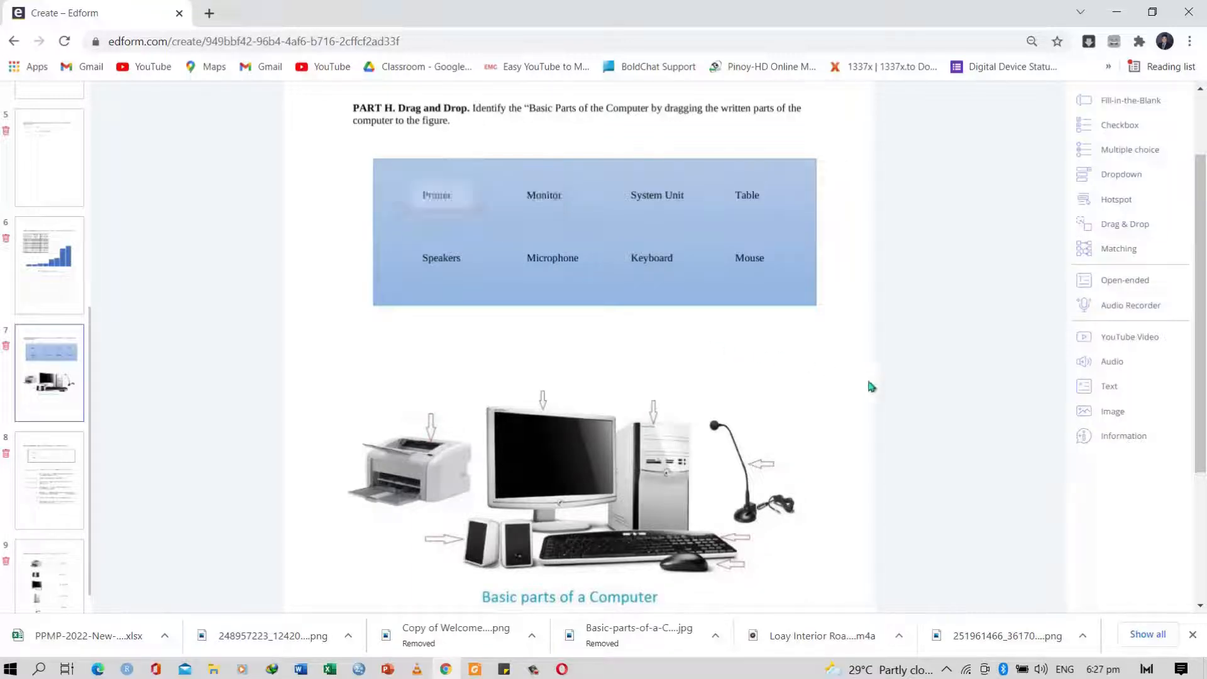
{"action": "mouse_move", "coordinate": [453, 200]}
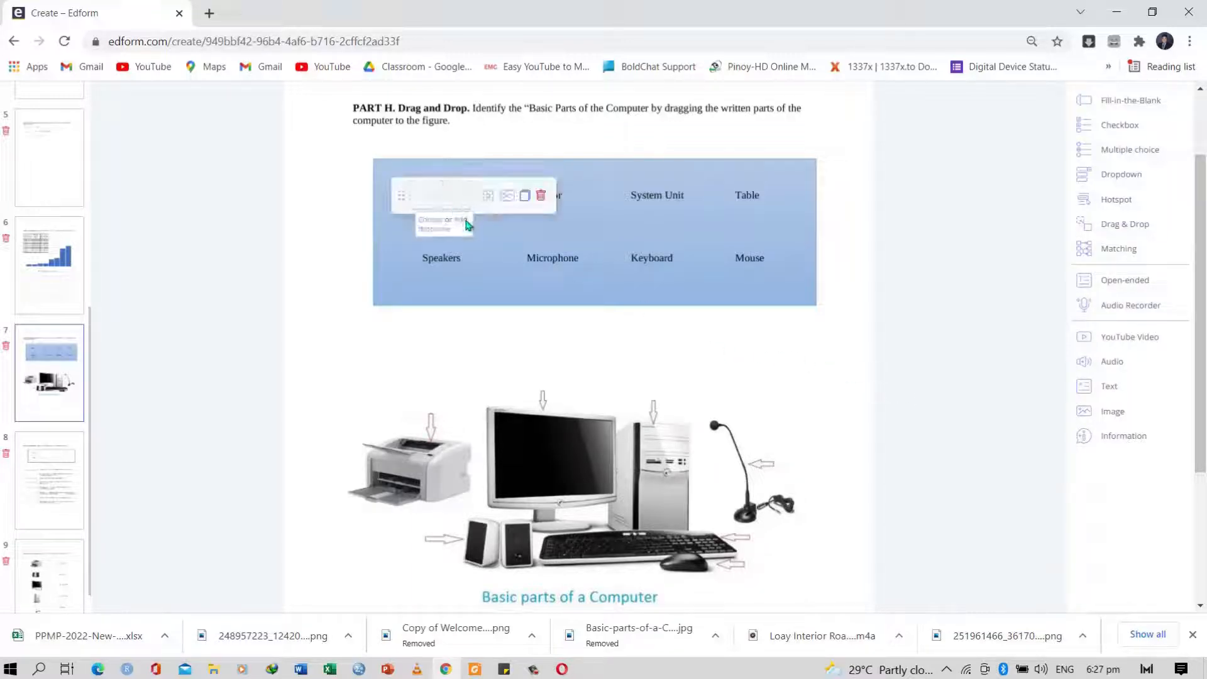
{"action": "mouse_move", "coordinate": [433, 230]}
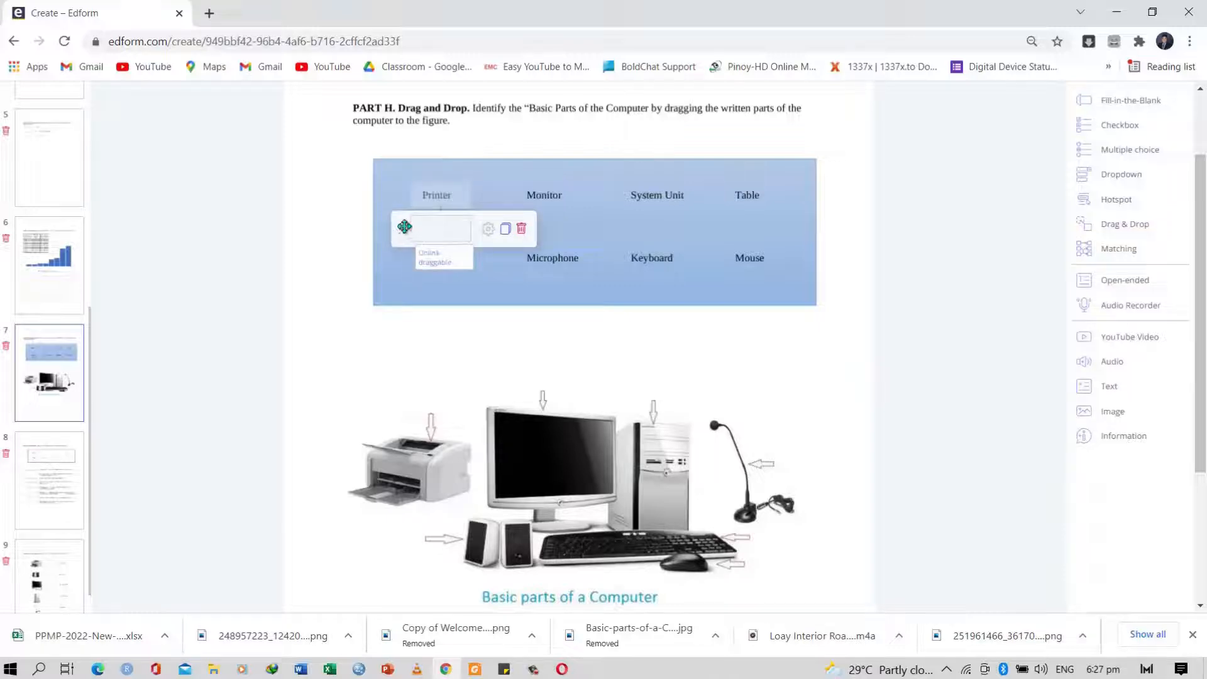
{"action": "left_click_drag", "start_coordinate": [401, 229], "coordinate": [392, 399]}
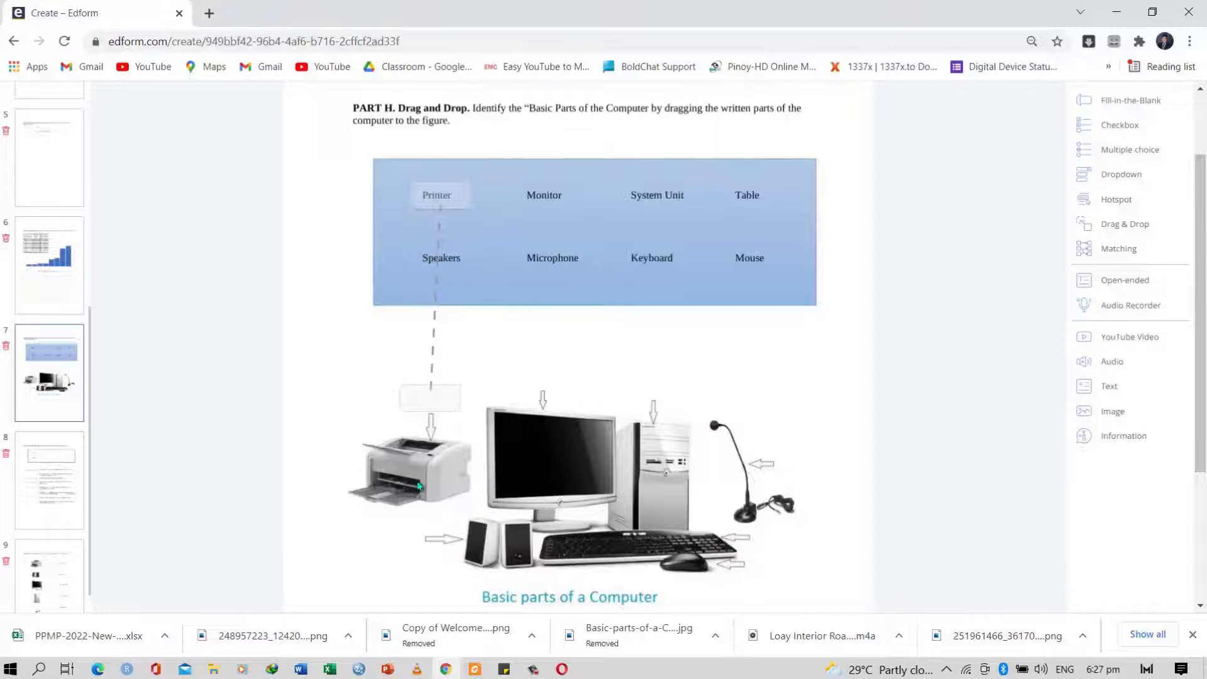
Step: Add a drag-and-drop item over the word "Monitor" and place its dropzone above the arrow pointing to the monitor
{"action": "left_click_drag", "start_coordinate": [1133, 230], "coordinate": [745, 241]}
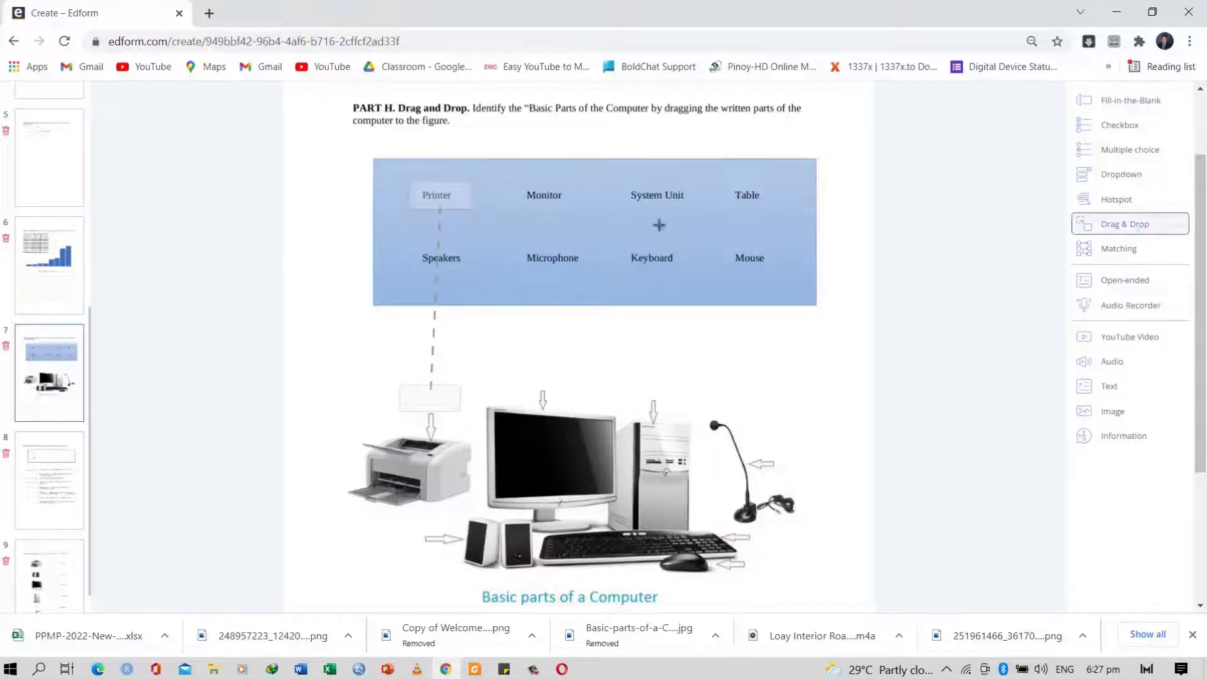
{"action": "left_click_drag", "start_coordinate": [522, 181], "coordinate": [518, 184]}
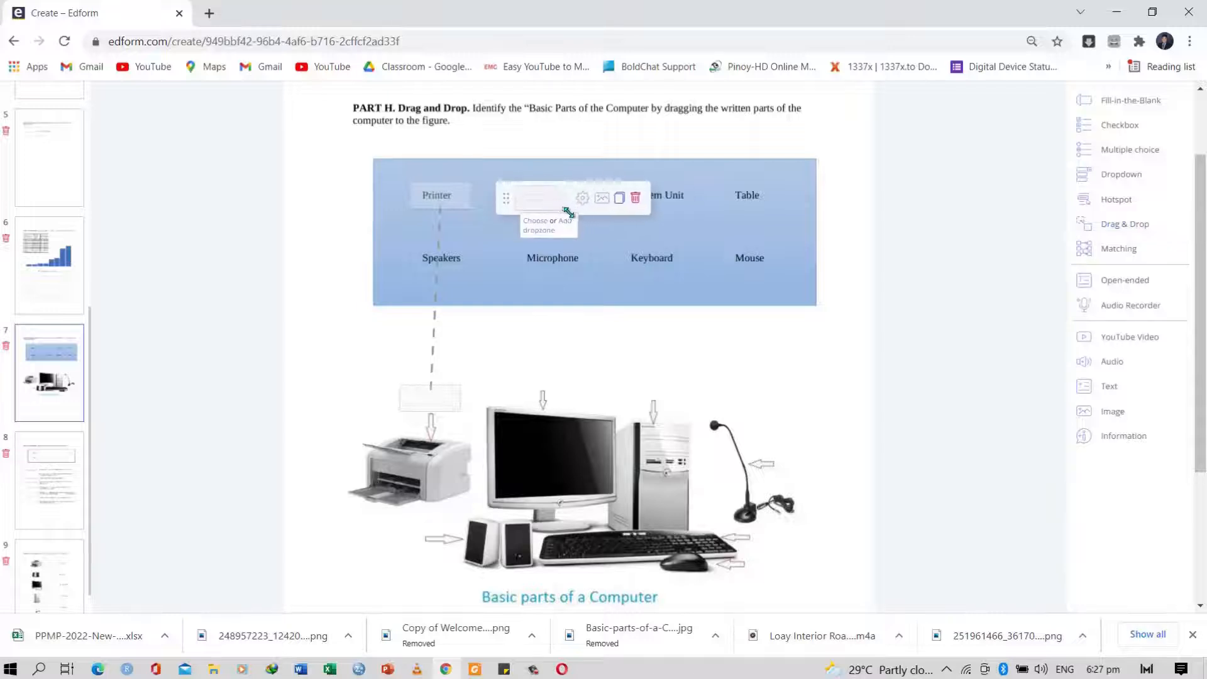
{"action": "left_click_drag", "start_coordinate": [577, 211], "coordinate": [578, 207]}
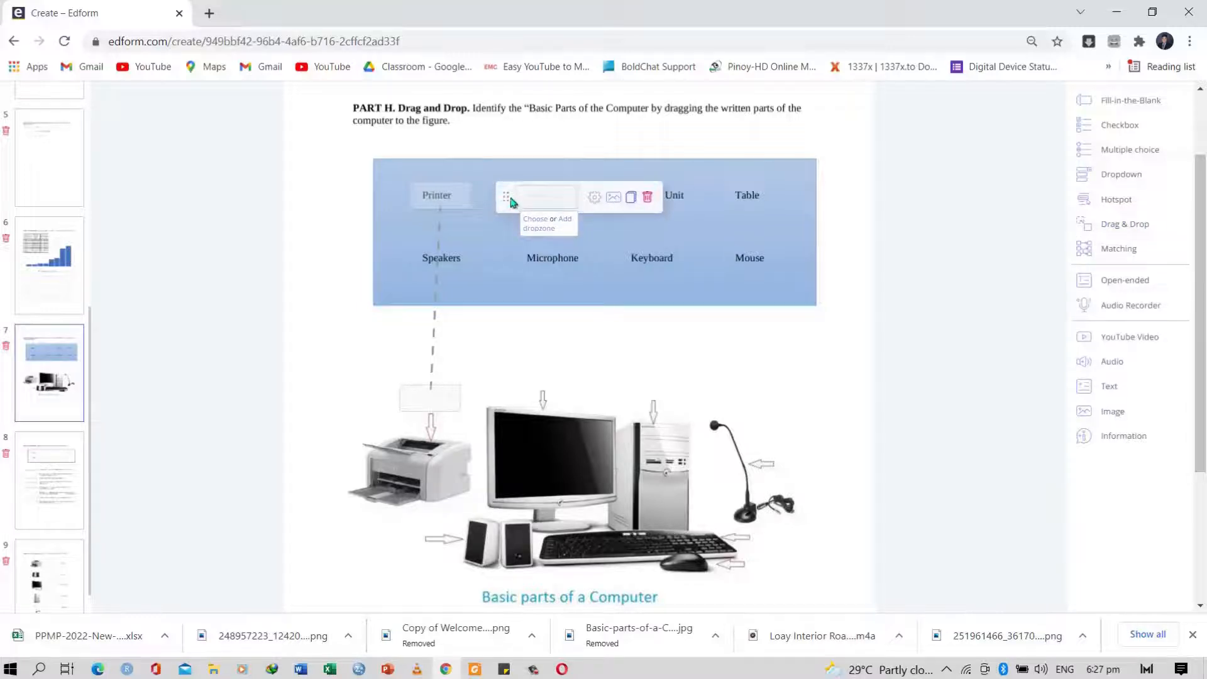
{"action": "left_click_drag", "start_coordinate": [507, 224], "coordinate": [502, 390]}
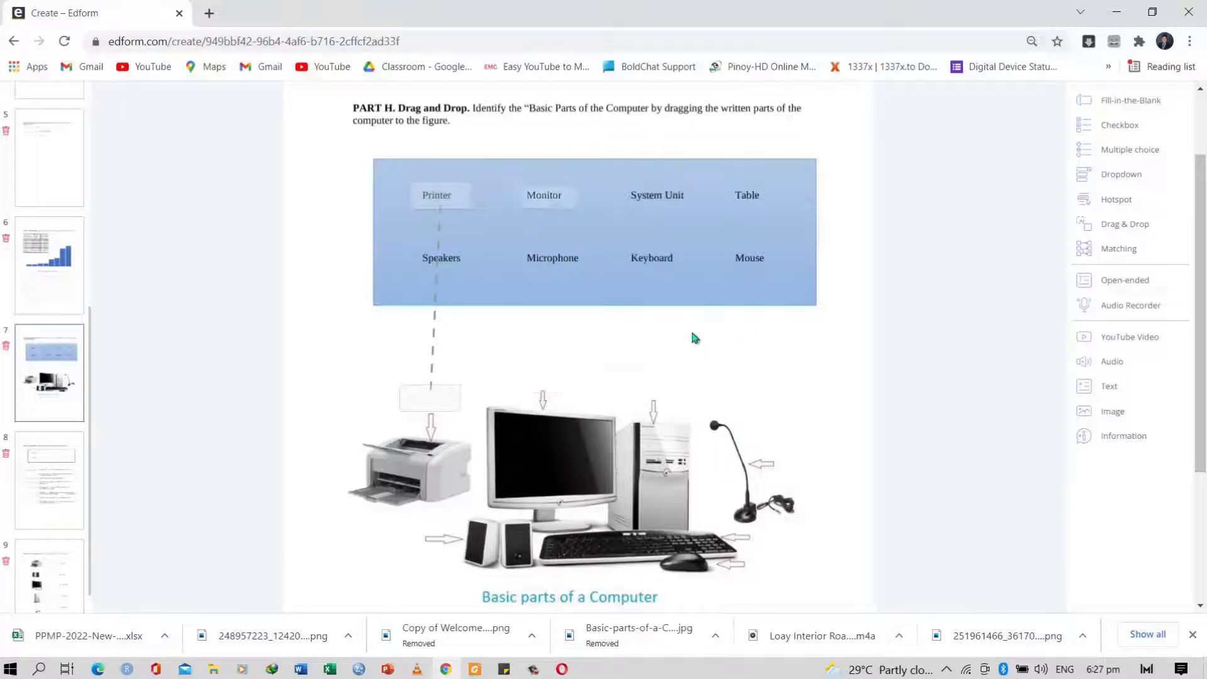
{"action": "left_click", "coordinate": [537, 201]}
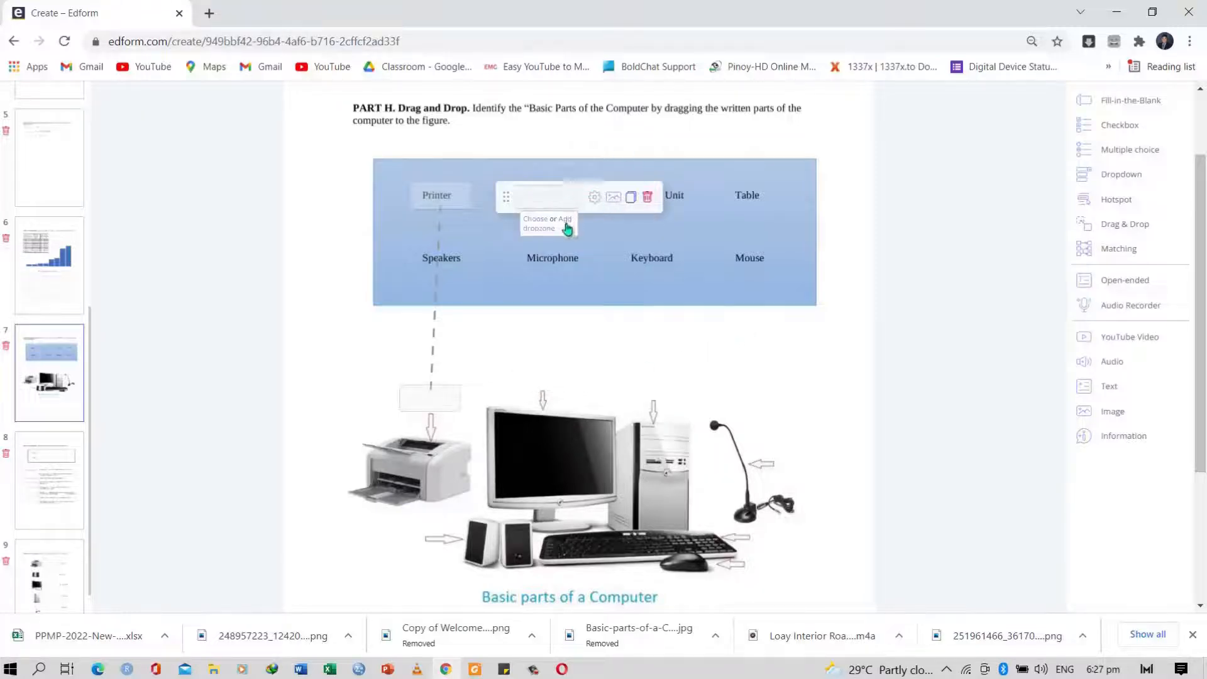
{"action": "left_click_drag", "start_coordinate": [506, 226], "coordinate": [504, 382]}
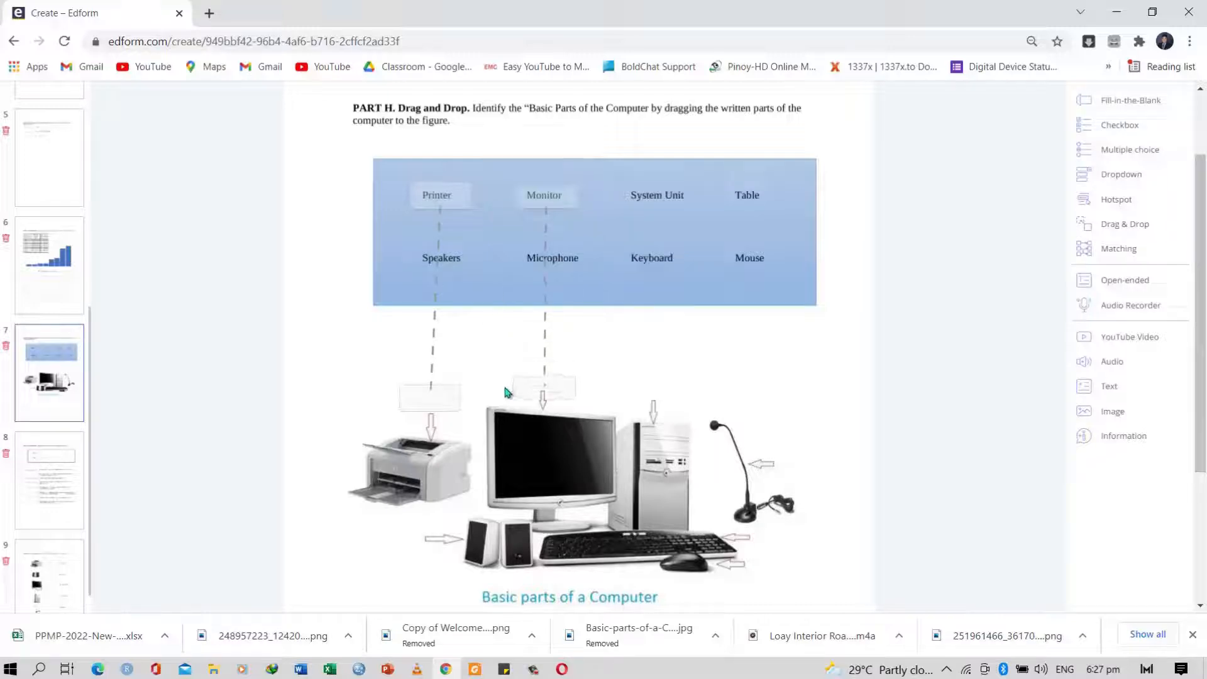
Step: Add a drag-and-drop item over "System Unit" and place its dropzone above the arrow pointing to the system unit
{"action": "left_click", "coordinate": [1153, 225]}
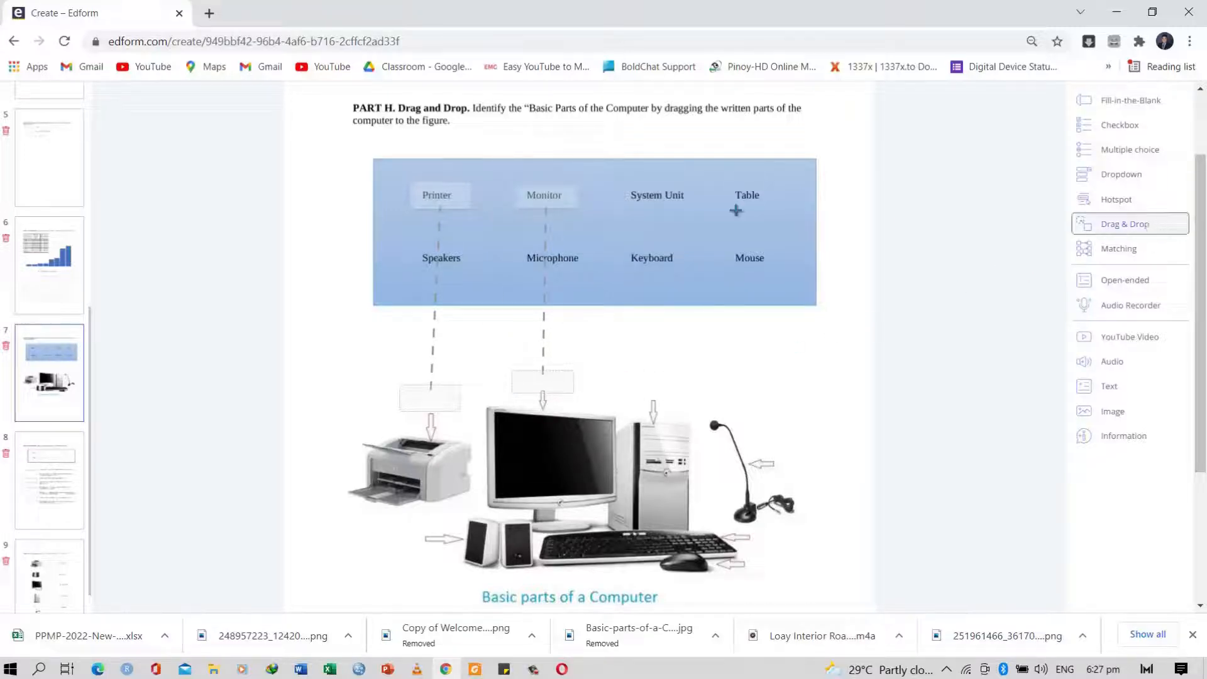
{"action": "left_click", "coordinate": [624, 182]}
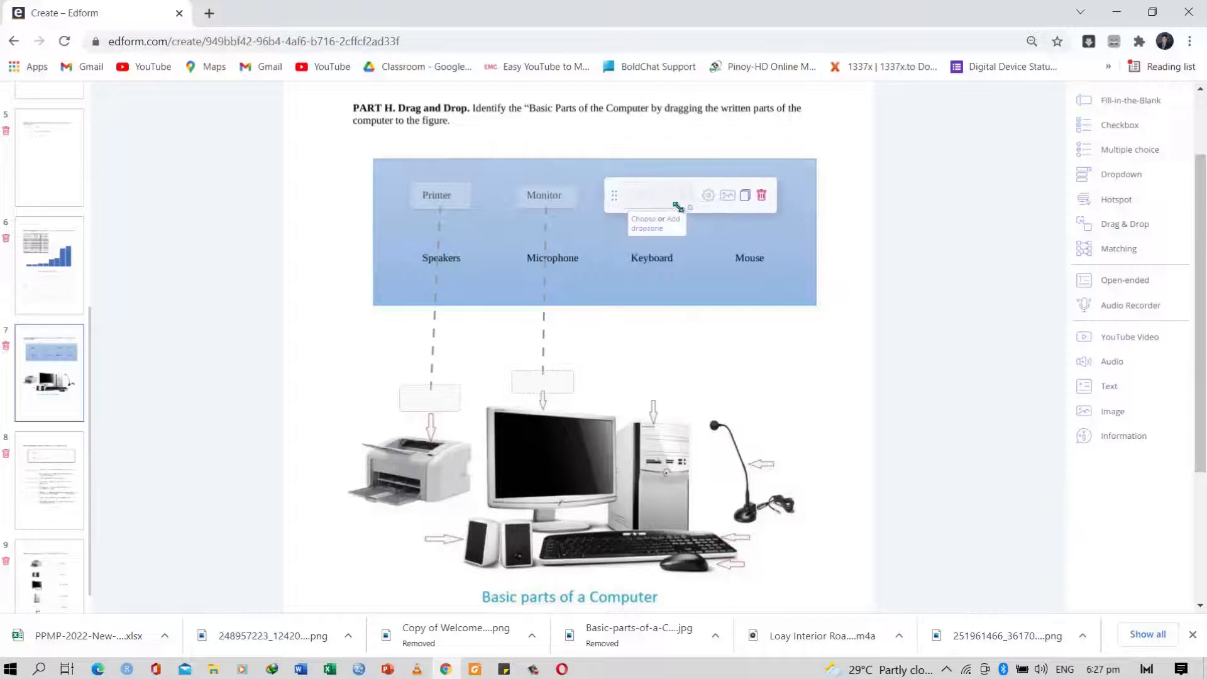
{"action": "left_click", "coordinate": [672, 225]}
{"action": "left_click_drag", "start_coordinate": [629, 263], "coordinate": [615, 402]}
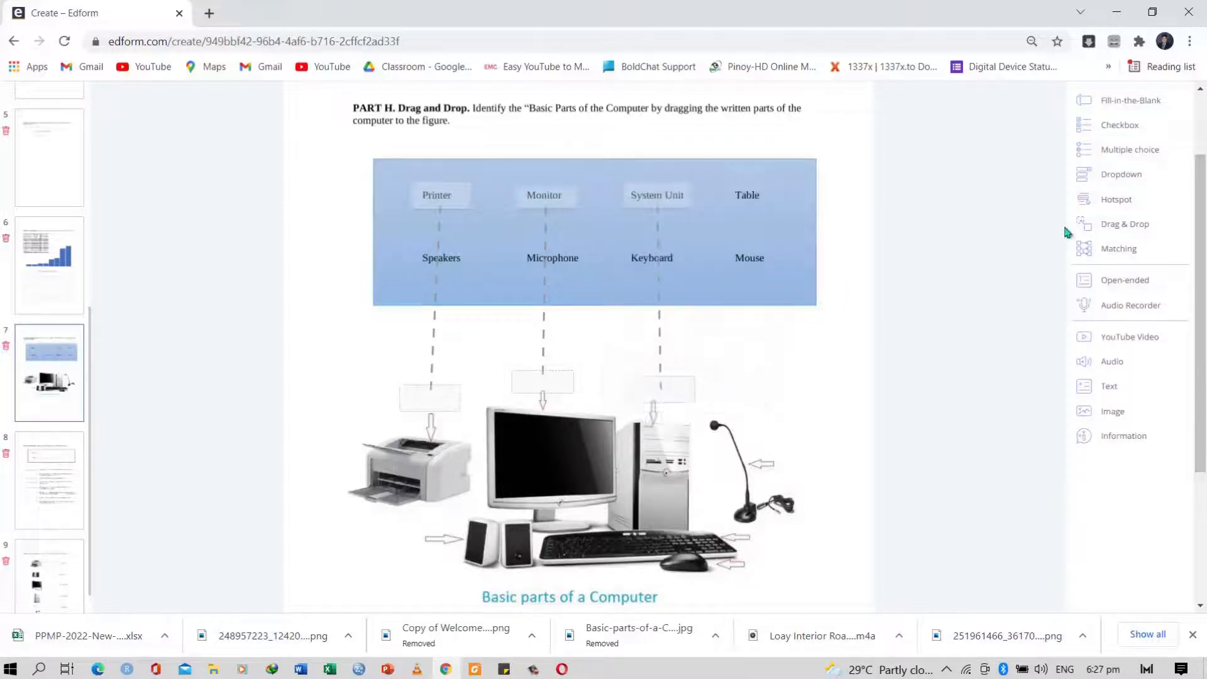
Step: Add a drag-and-drop item over the word "Mouse" instead of "Table", and place its dropzone beside the arrow pointing to the mouse
{"action": "left_click", "coordinate": [1111, 232]}
{"action": "left_click", "coordinate": [728, 183]}
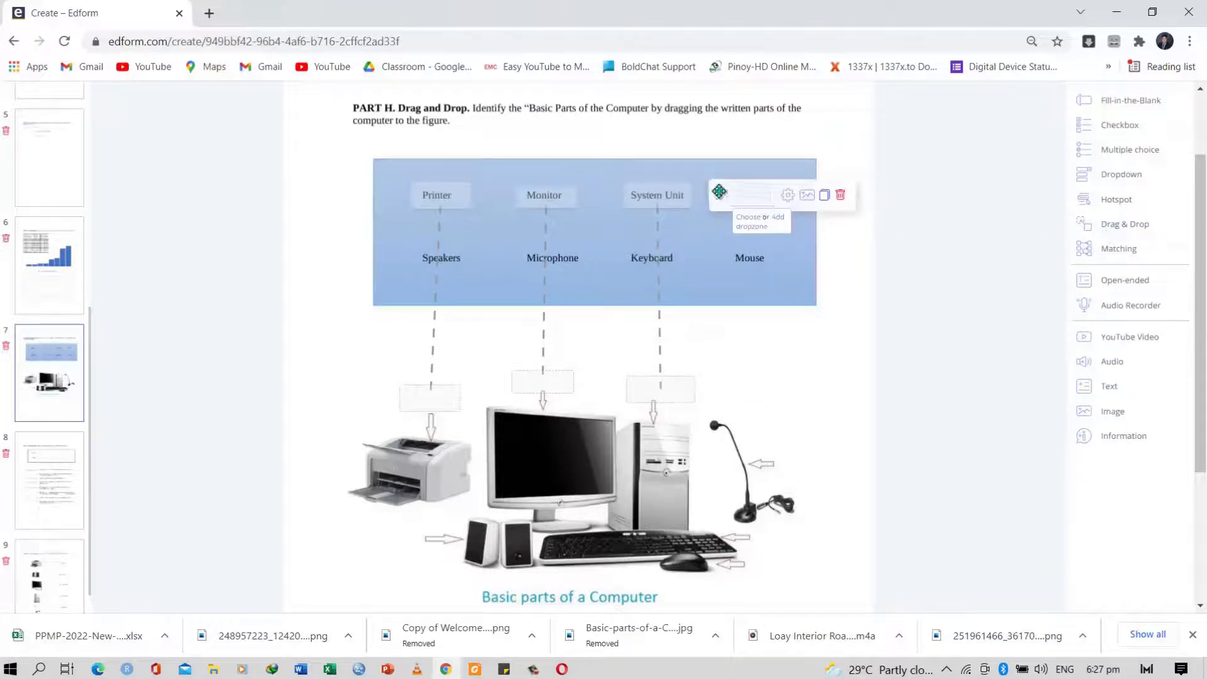
{"action": "left_click", "coordinate": [878, 196]}
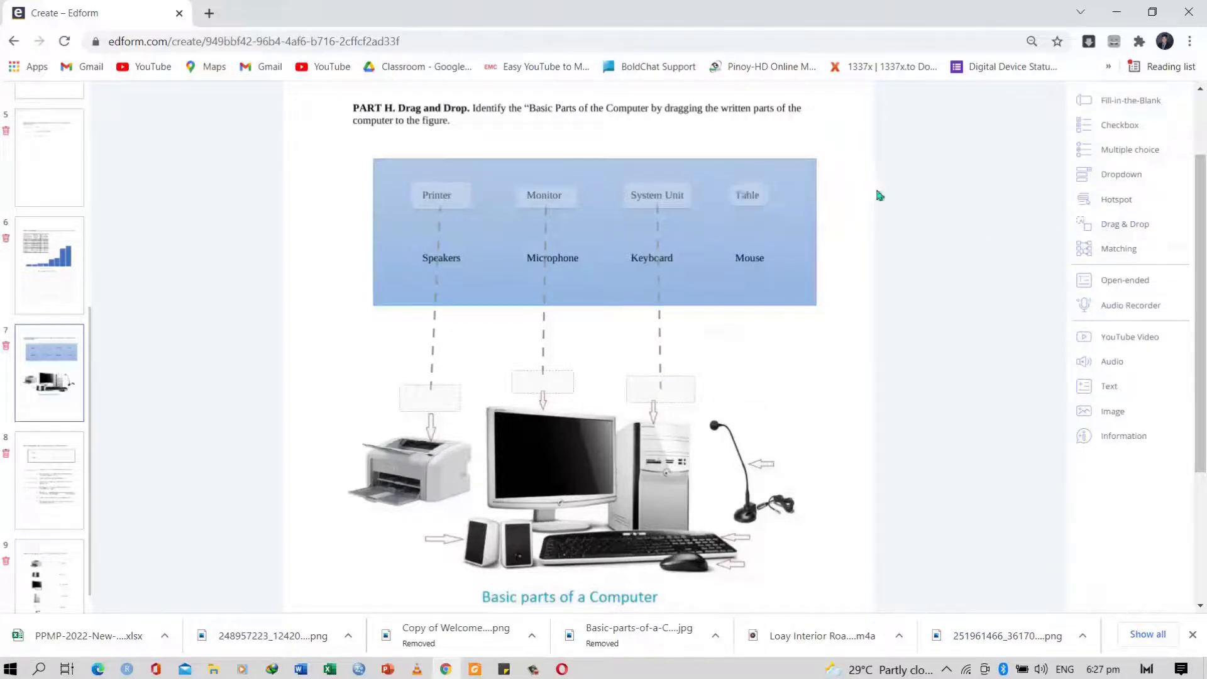
{"action": "left_click", "coordinate": [749, 198]}
{"action": "left_click_drag", "start_coordinate": [717, 198], "coordinate": [736, 569]}
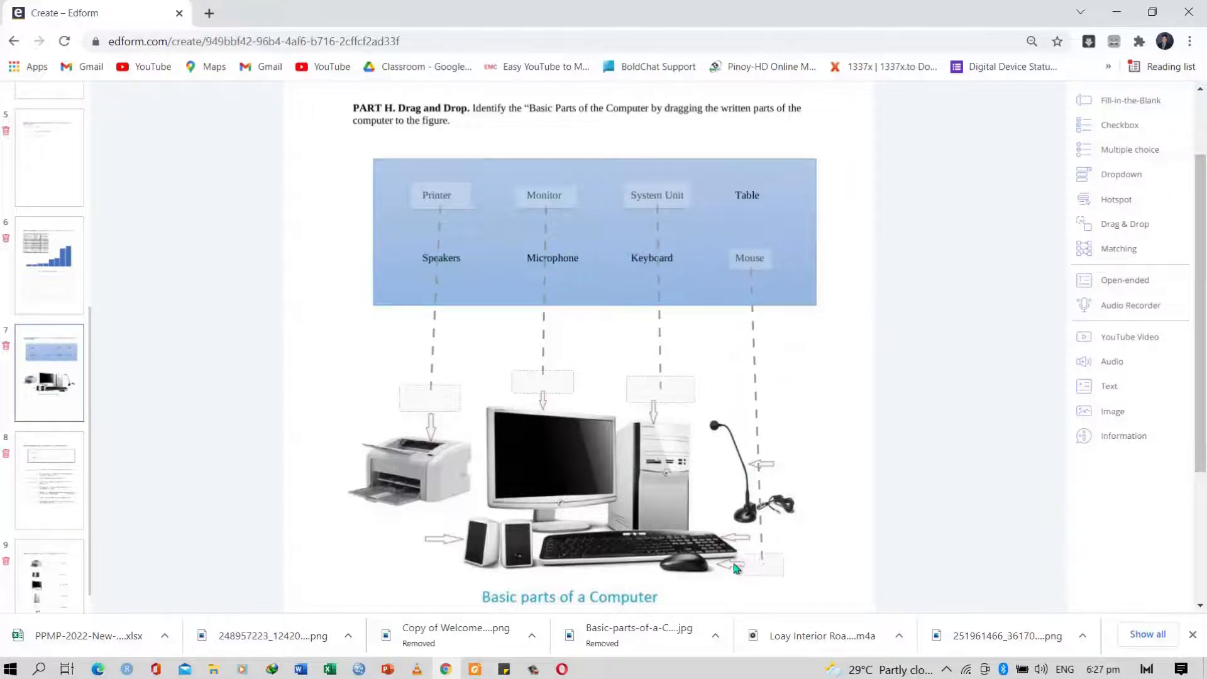
Step: Add a drag-and-drop item over the word "Keyboard" in the blue word box
{"action": "left_click", "coordinate": [1140, 226]}
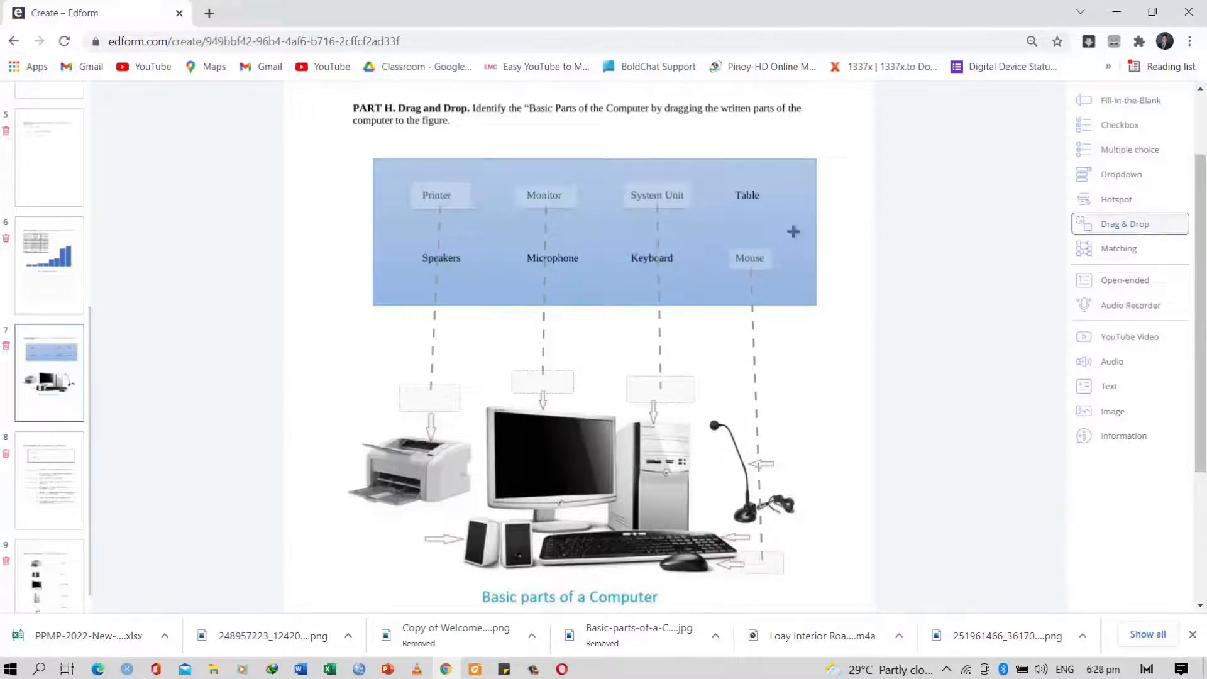
{"action": "left_click", "coordinate": [624, 244]}
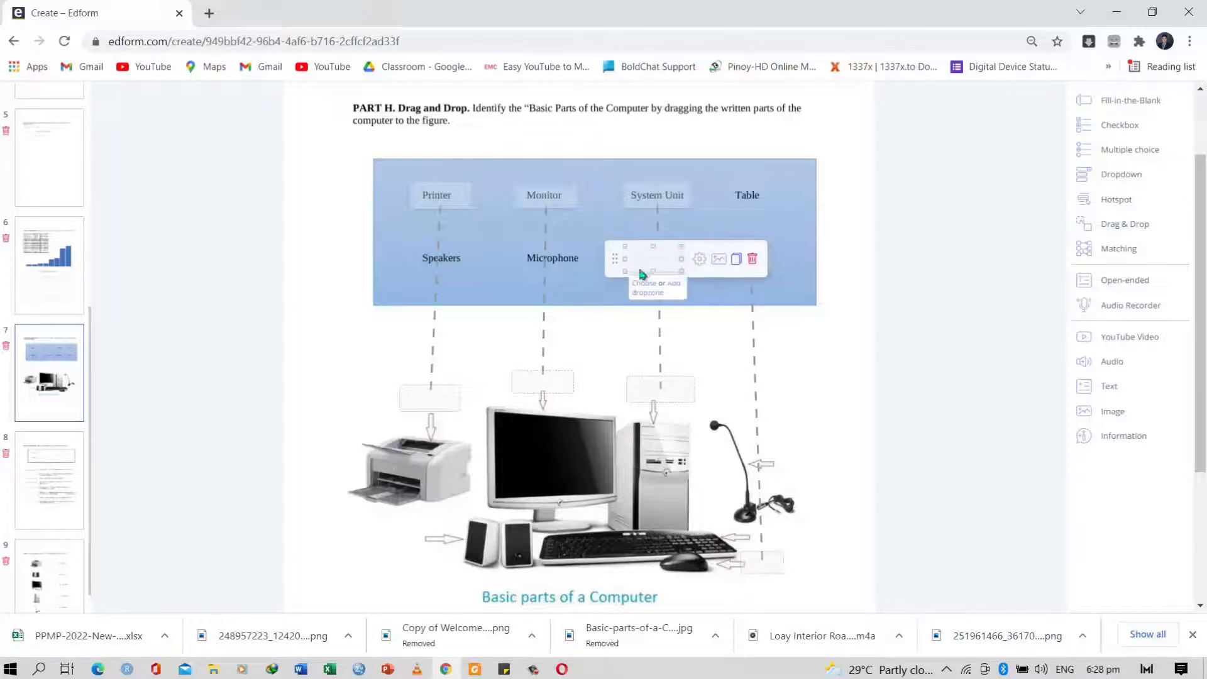
{"action": "left_click_drag", "start_coordinate": [613, 260], "coordinate": [751, 536]}
Step: Add a drag-and-drop item over the word "Microphone" and place its dropzone beside the arrow pointing to the microphone
{"action": "left_click", "coordinate": [1125, 224]}
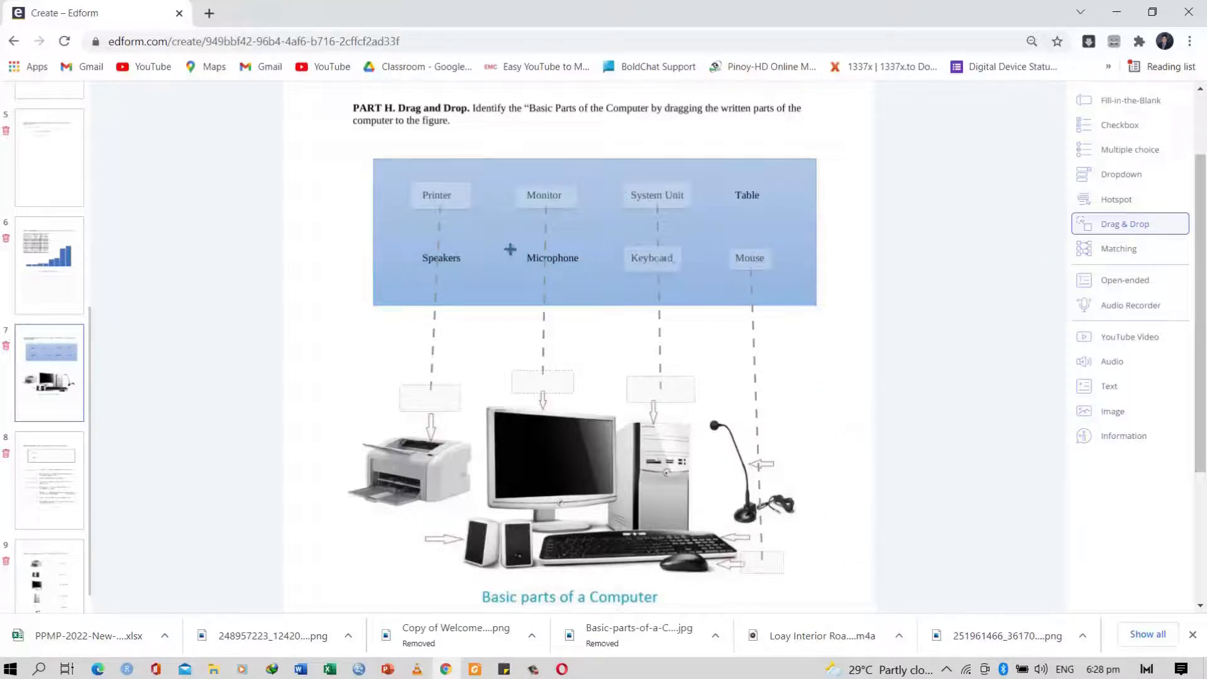
{"action": "left_click_drag", "start_coordinate": [515, 244], "coordinate": [583, 273]}
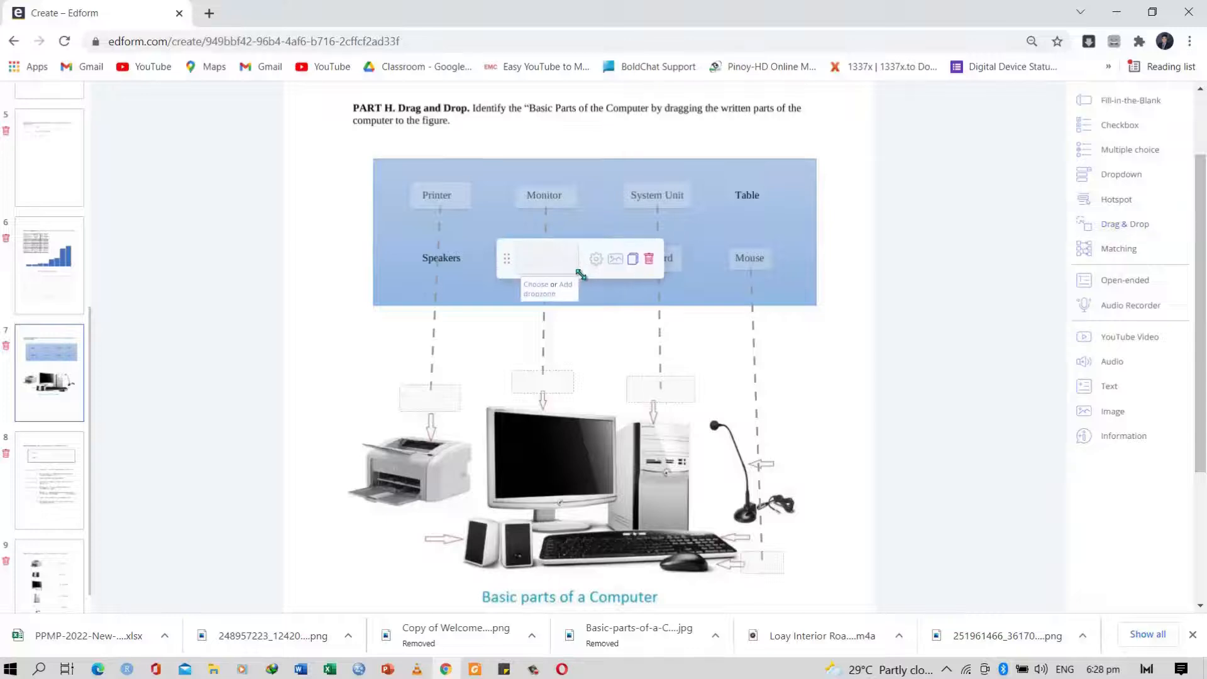
{"action": "mouse_move", "coordinate": [585, 254]}
{"action": "left_click_drag", "start_coordinate": [580, 259], "coordinate": [582, 260]}
{"action": "left_click", "coordinate": [570, 285]}
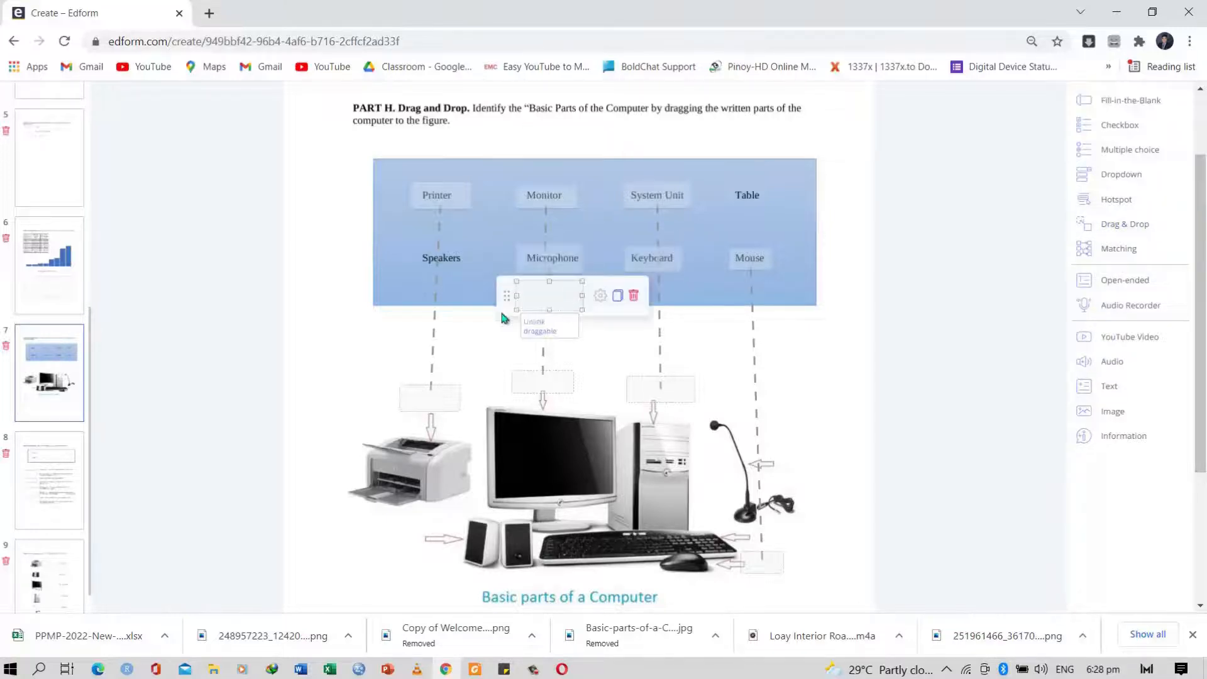
{"action": "left_click_drag", "start_coordinate": [511, 298], "coordinate": [769, 463]}
Step: Add a dropzone for the "Keyboard" item and place it beside the arrow pointing to the keyboard
{"action": "left_click", "coordinate": [672, 268]}
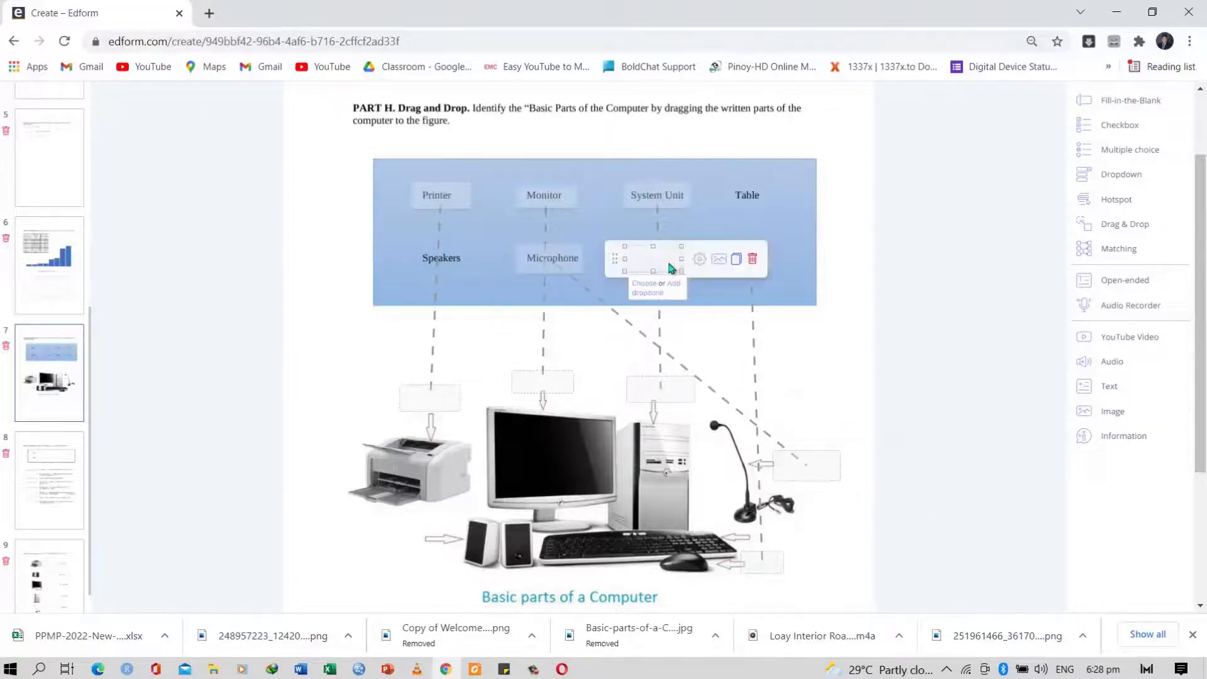
{"action": "mouse_move", "coordinate": [648, 289]}
{"action": "left_click_drag", "start_coordinate": [617, 294], "coordinate": [747, 539]}
Step: Add a drag-and-drop item over the word "Speakers" and place its dropzone beside the arrow pointing to the speakers
{"action": "left_click", "coordinate": [1126, 225]}
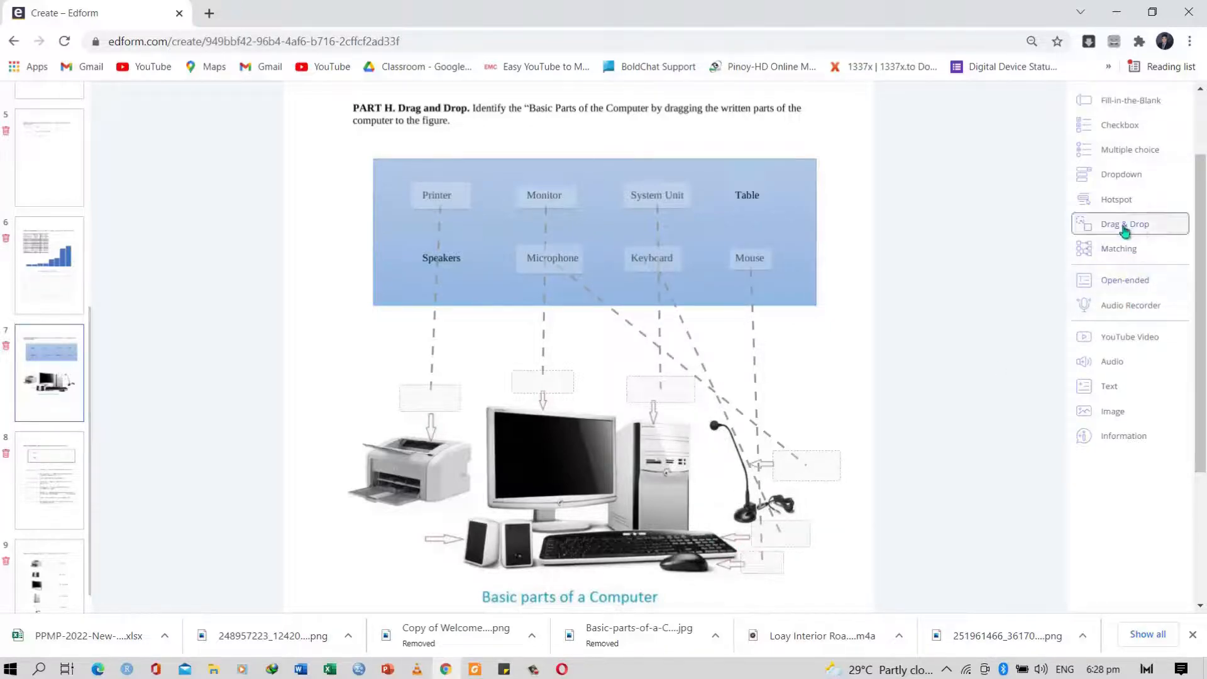
{"action": "left_click", "coordinate": [411, 247]}
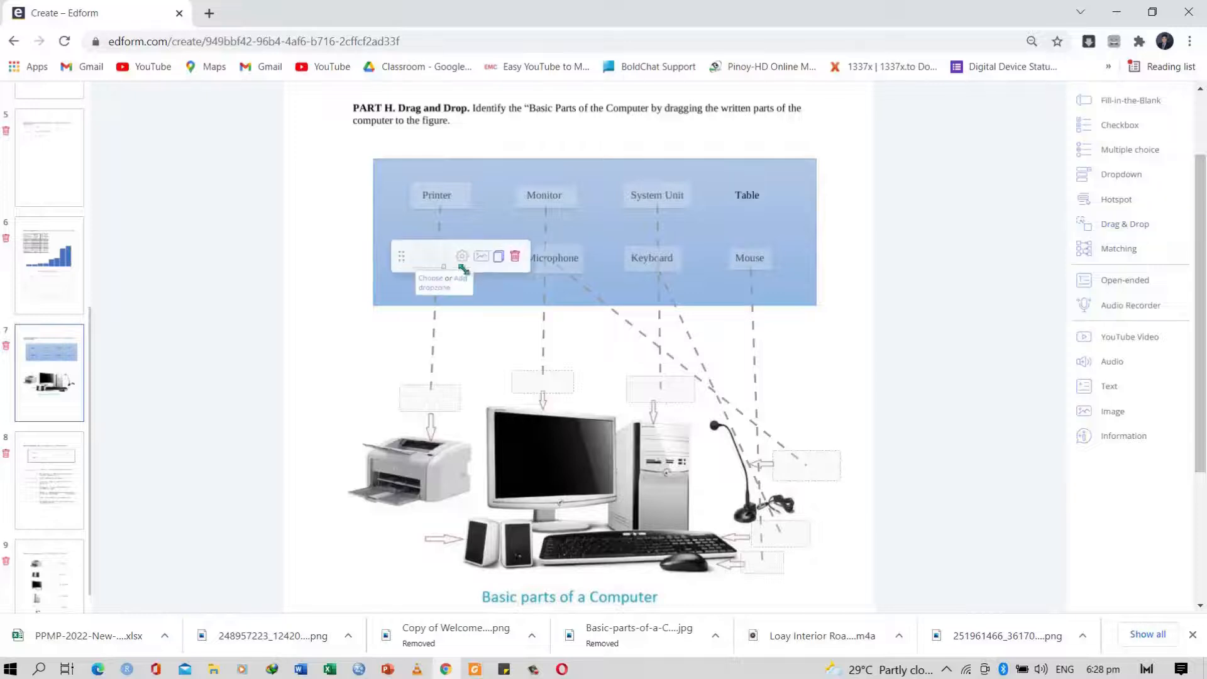
{"action": "left_click", "coordinate": [463, 287]}
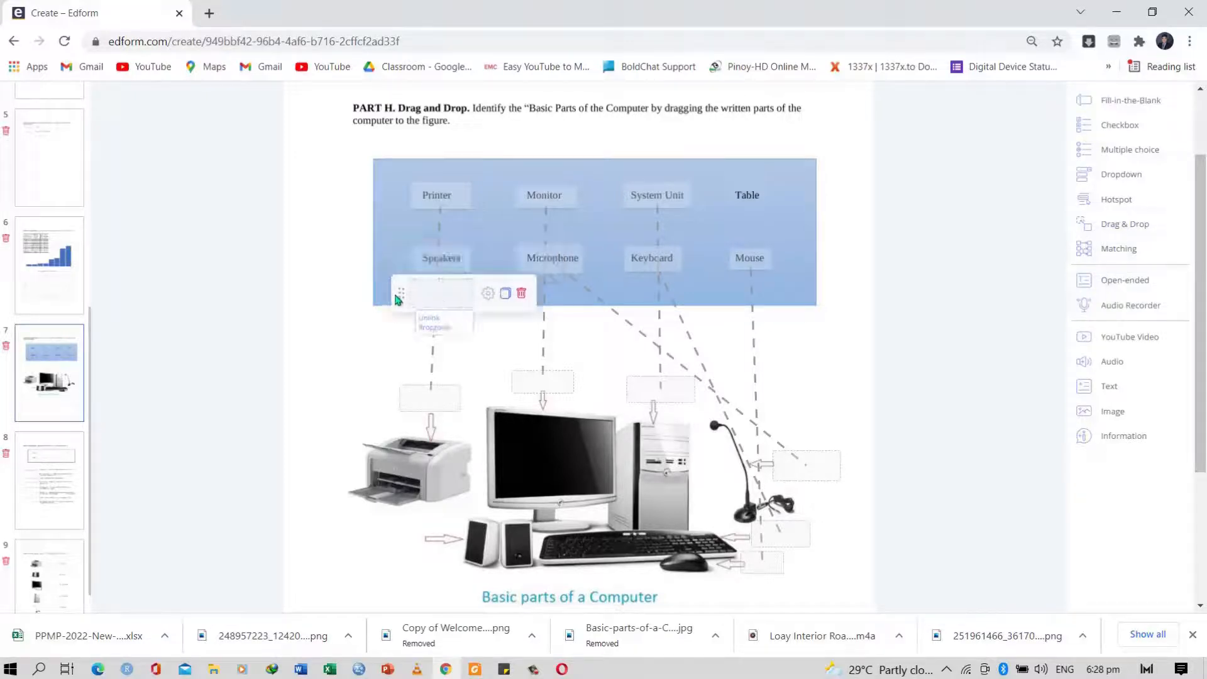
{"action": "left_click_drag", "start_coordinate": [401, 294], "coordinate": [364, 536]}
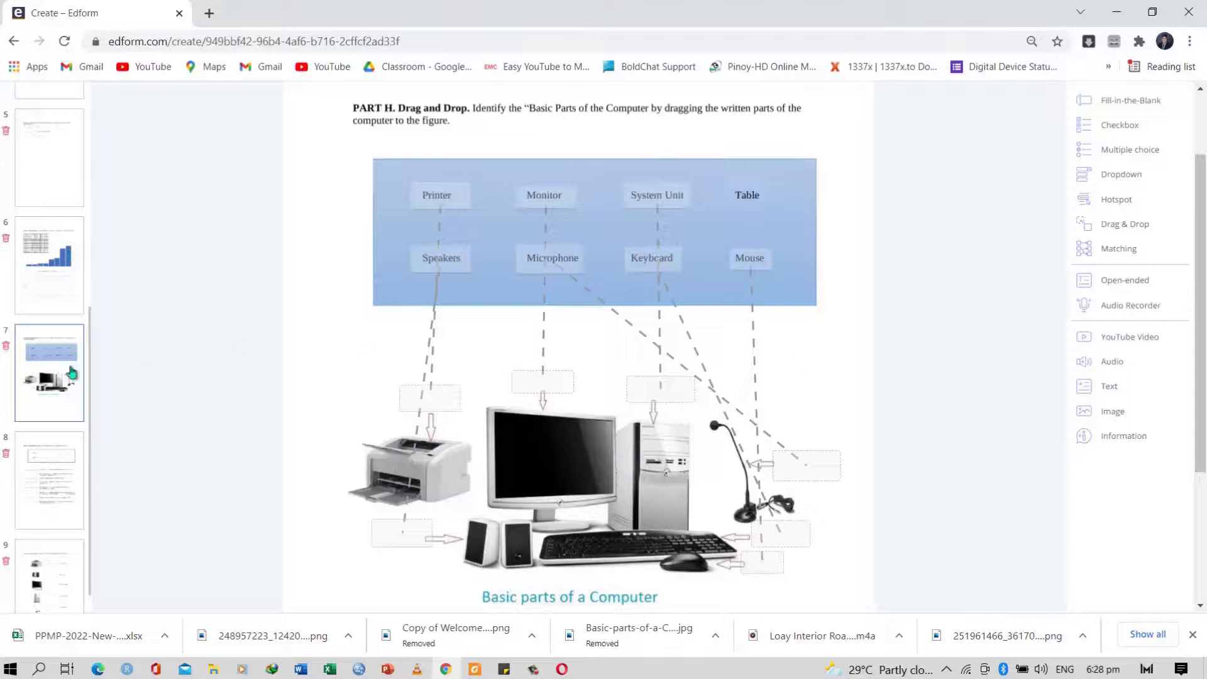
Step: On page 8, add a drag-and-drop item over the term "Outlier" and move it onto the blank of question 1
{"action": "left_click", "coordinate": [44, 447]}
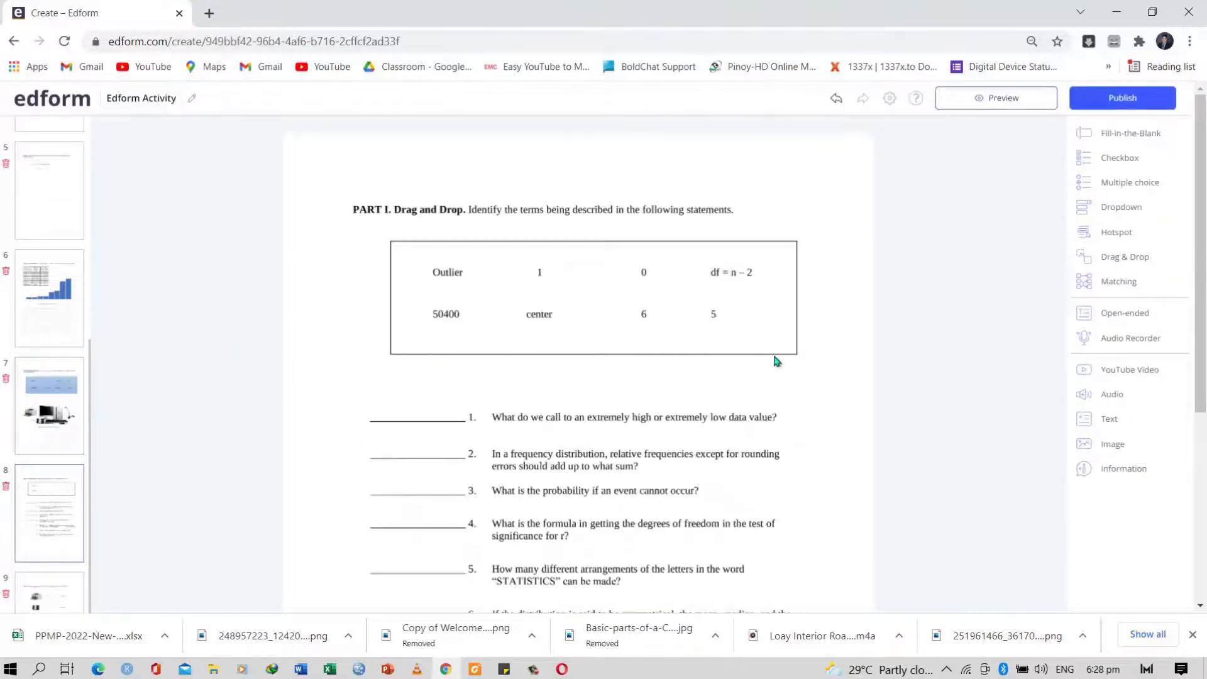
{"action": "scroll", "coordinate": [745, 380], "scroll_direction": "down", "scroll_amount": 3}
{"action": "left_click_drag", "start_coordinate": [1205, 251], "coordinate": [1205, 210]}
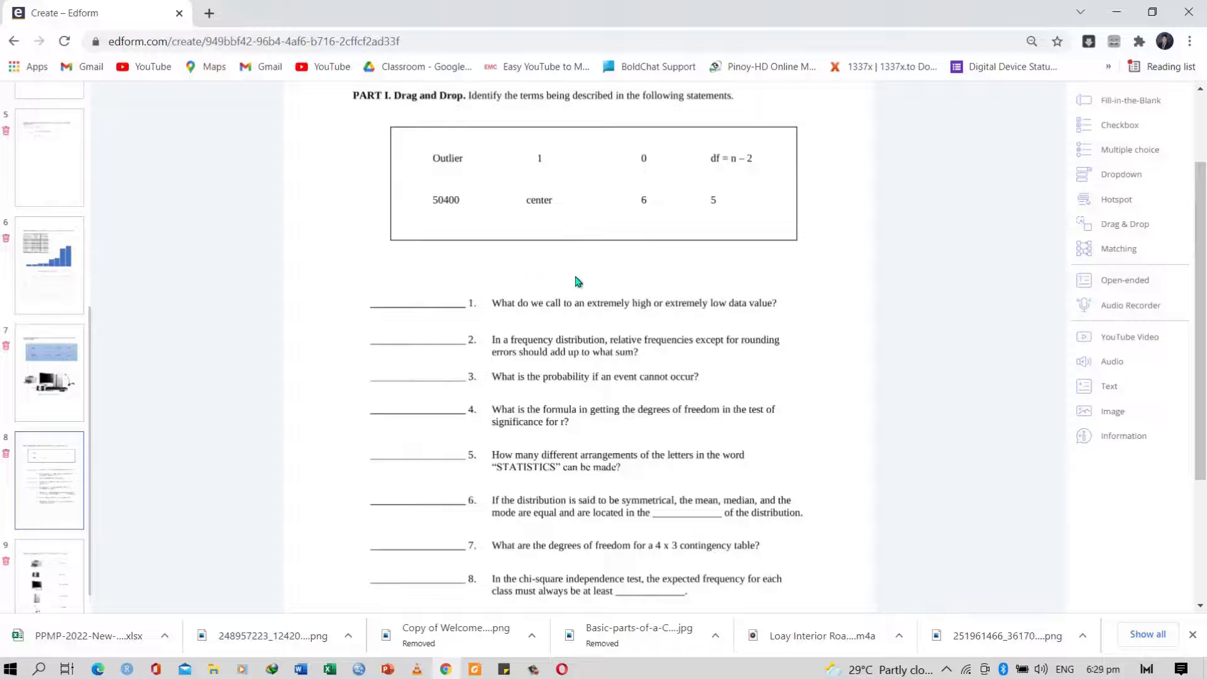
{"action": "left_click", "coordinate": [1121, 224]}
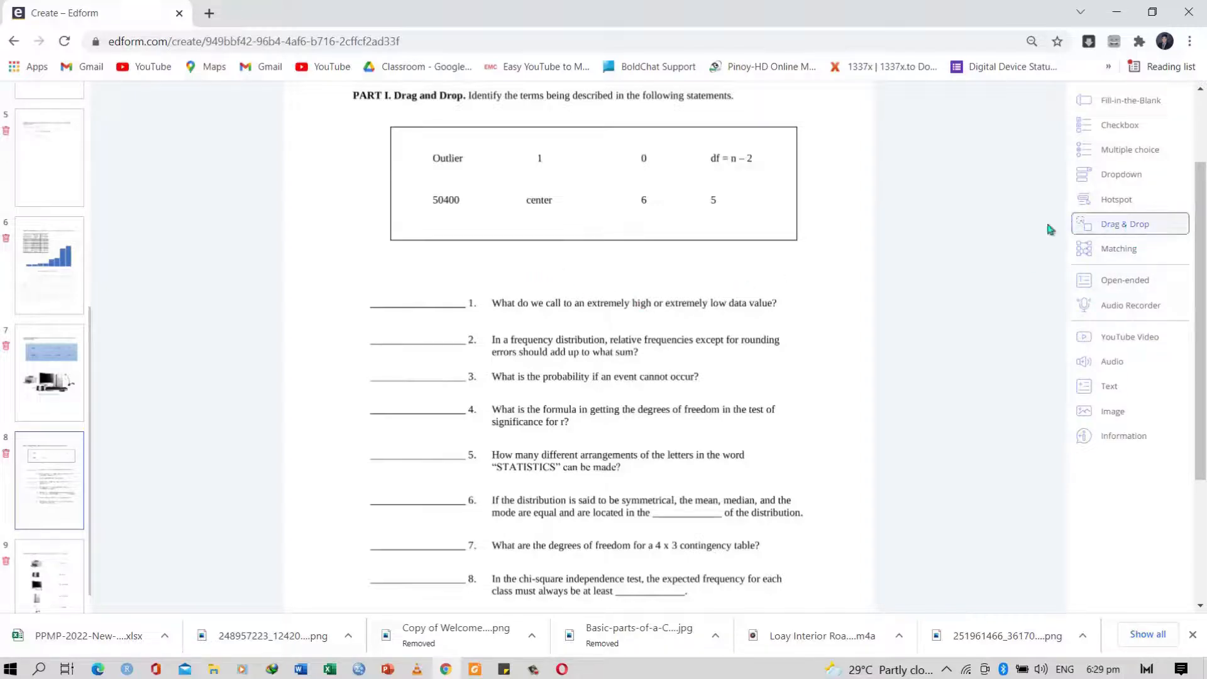
{"action": "mouse_move", "coordinate": [427, 150]}
{"action": "left_mouse_down"}
{"action": "mouse_move", "coordinate": [471, 167]}
{"action": "mouse_move", "coordinate": [404, 242]}
{"action": "mouse_move", "coordinate": [386, 296]}
{"action": "mouse_move", "coordinate": [367, 300]}
{"action": "left_mouse_up"}
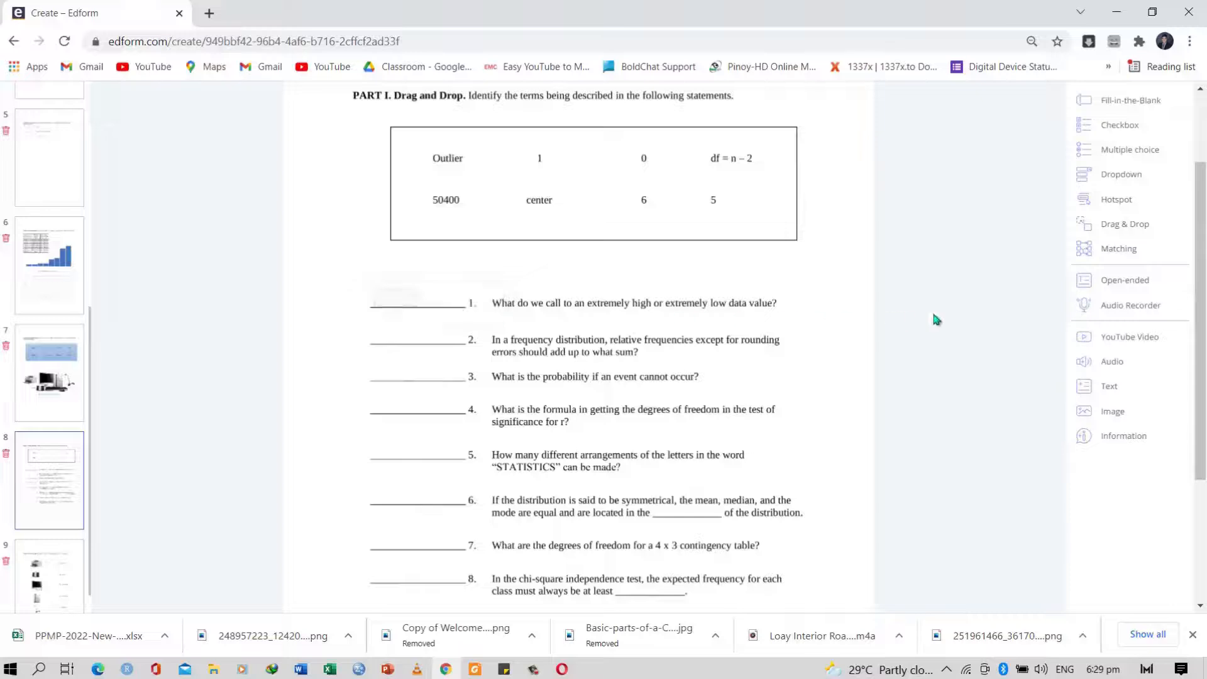
Step: Add drag-and-drop items over the terms "1" and "0" and move them onto the blanks of questions 2 and 3
{"action": "left_click_drag", "start_coordinate": [1119, 225], "coordinate": [511, 149]}
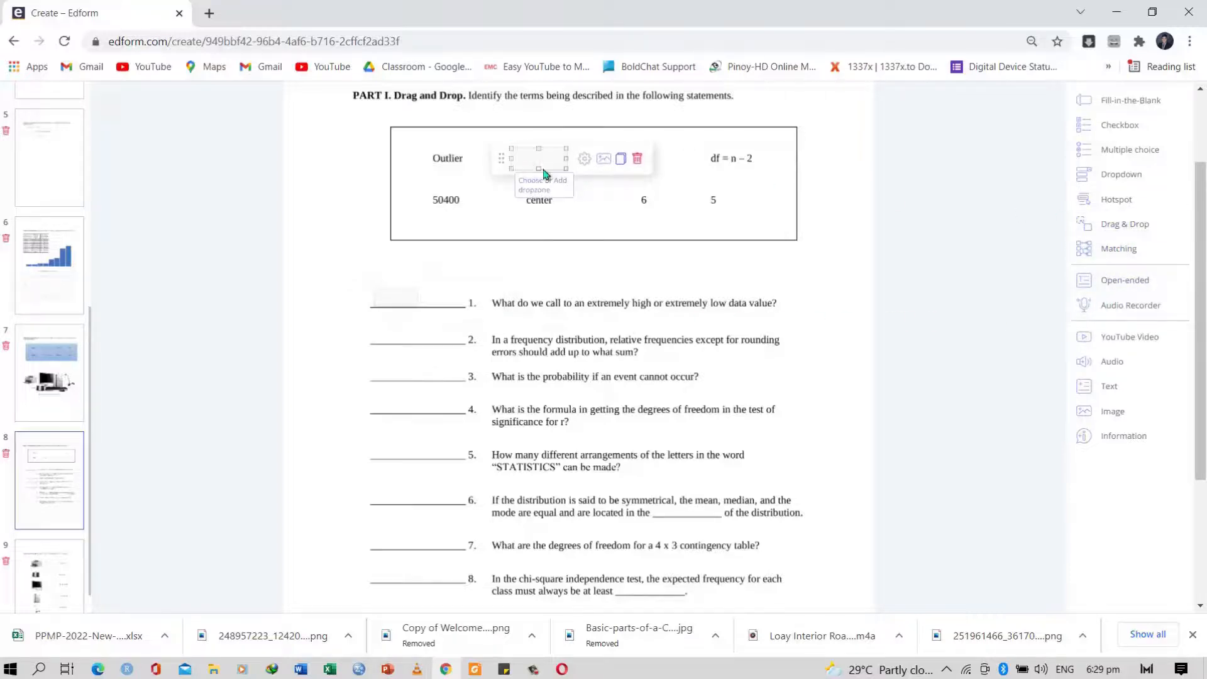
{"action": "left_click_drag", "start_coordinate": [501, 157], "coordinate": [369, 334]}
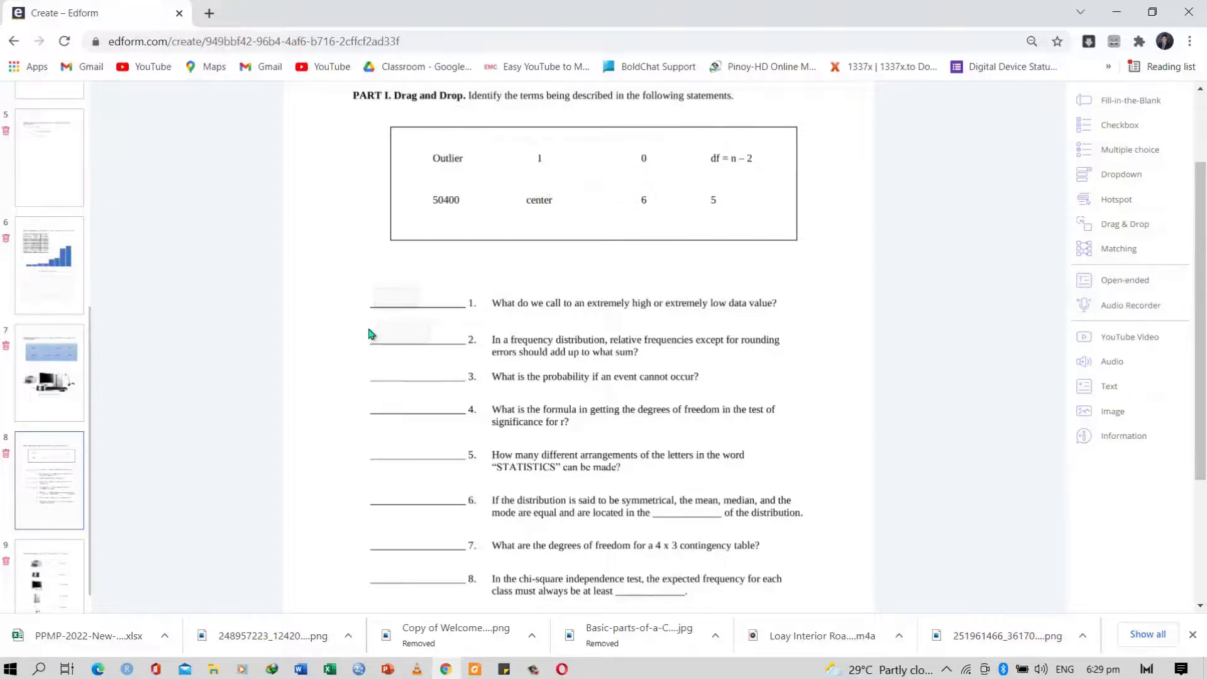
{"action": "left_click", "coordinate": [1143, 231]}
{"action": "left_click", "coordinate": [626, 149]}
{"action": "left_click_drag", "start_coordinate": [661, 166], "coordinate": [663, 165]}
{"action": "scroll", "coordinate": [530, 377], "scroll_direction": "up", "scroll_amount": 3}
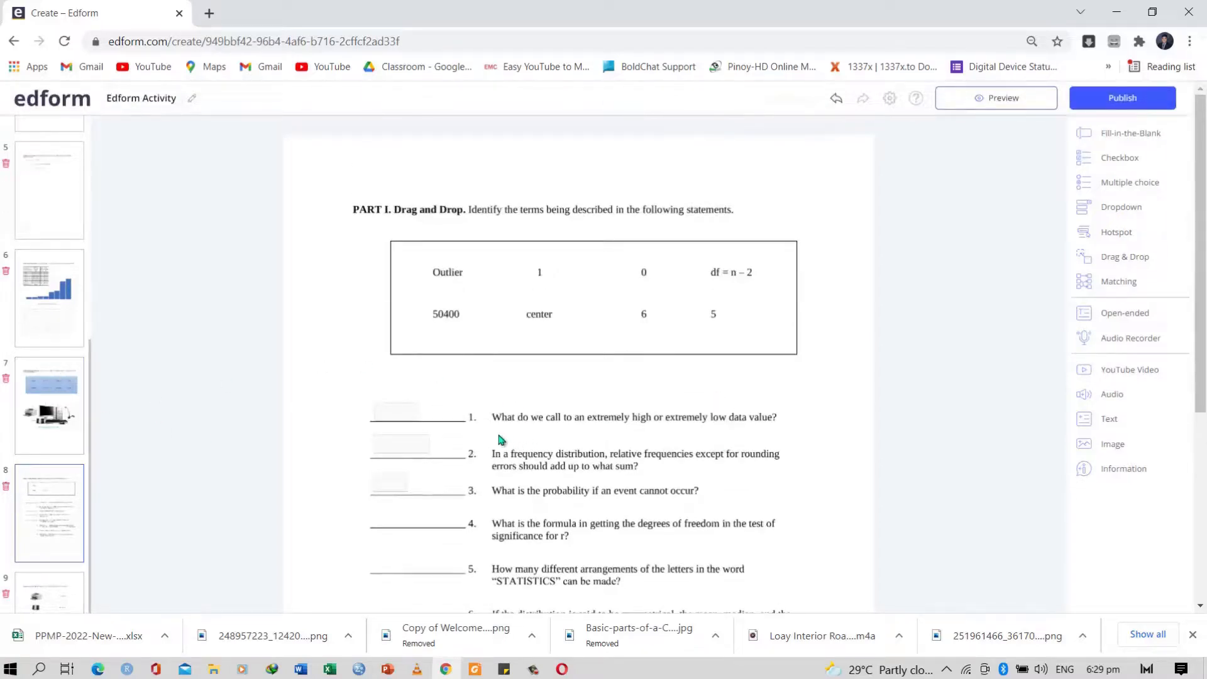
Step: Widen the drag-and-drop items on the blanks of questions 3 and 1 to match the one on question 2
{"action": "scroll", "coordinate": [501, 442], "scroll_direction": "down", "scroll_amount": 3}
{"action": "left_click", "coordinate": [398, 298]}
{"action": "mouse_move", "coordinate": [405, 296]}
{"action": "left_mouse_down"}
{"action": "mouse_move", "coordinate": [440, 296]}
{"action": "mouse_move", "coordinate": [428, 296]}
{"action": "left_mouse_up"}
{"action": "left_click", "coordinate": [408, 229]}
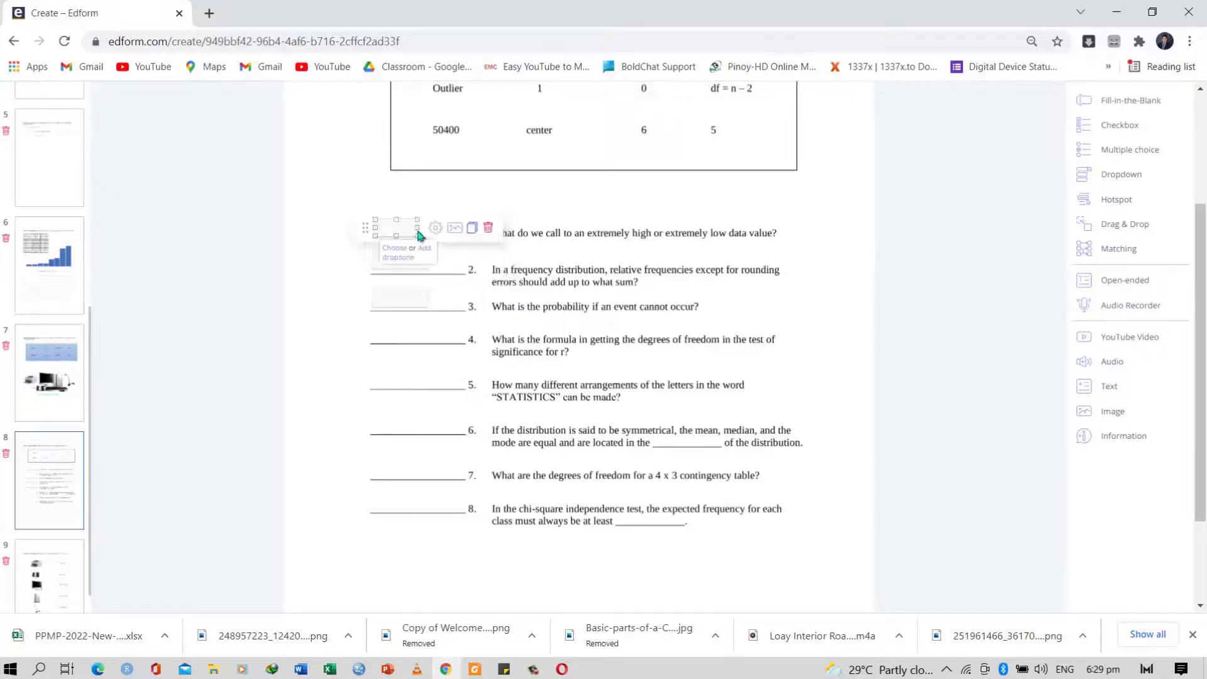
{"action": "left_click_drag", "start_coordinate": [422, 228], "coordinate": [431, 236]}
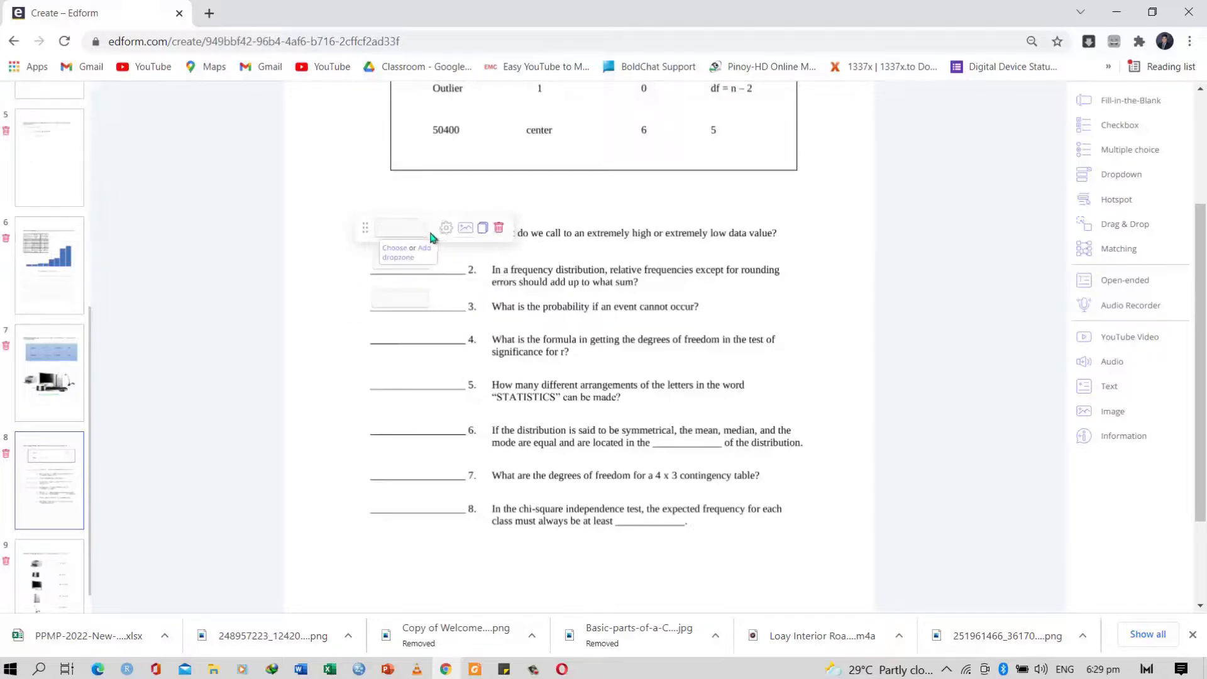
{"action": "left_click_drag", "start_coordinate": [374, 229], "coordinate": [372, 229]}
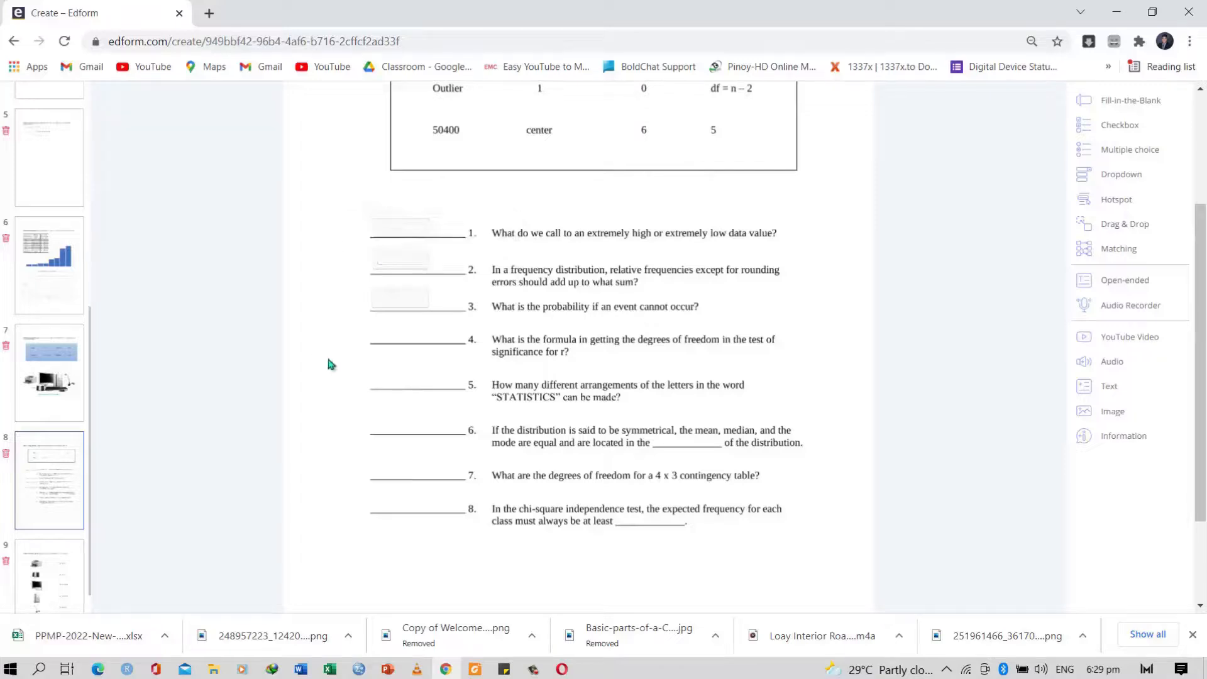
Step: Add a drag-and-drop item over "df = n – 2" and move it onto the blank of question 4
{"action": "scroll", "coordinate": [574, 345], "scroll_direction": "up", "scroll_amount": 3}
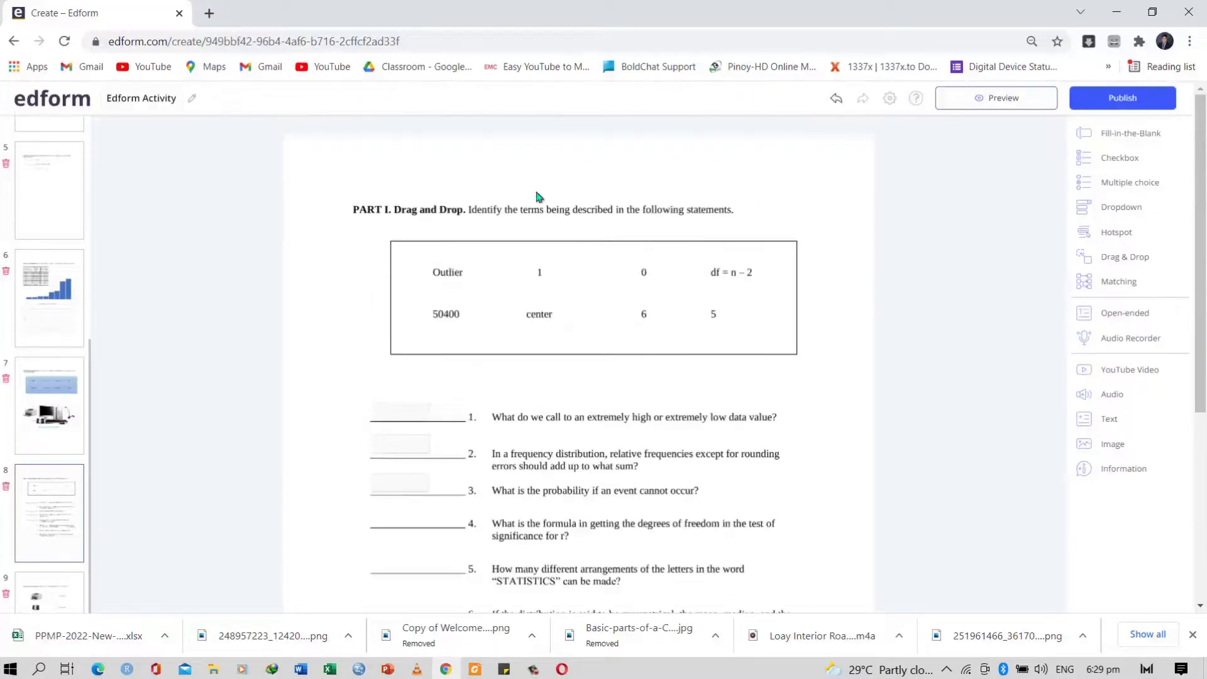
{"action": "left_click", "coordinate": [1129, 256]}
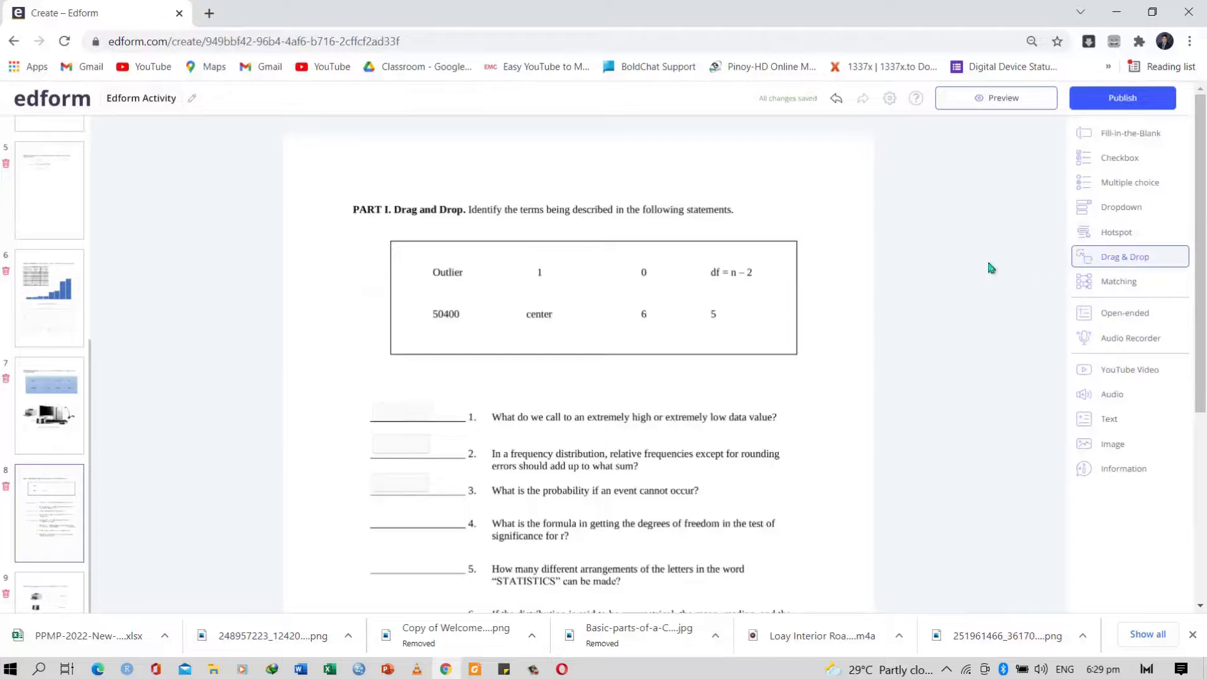
{"action": "left_click", "coordinate": [701, 257]}
{"action": "left_click_drag", "start_coordinate": [728, 271], "coordinate": [758, 288]}
{"action": "left_click_drag", "start_coordinate": [683, 283], "coordinate": [412, 540]}
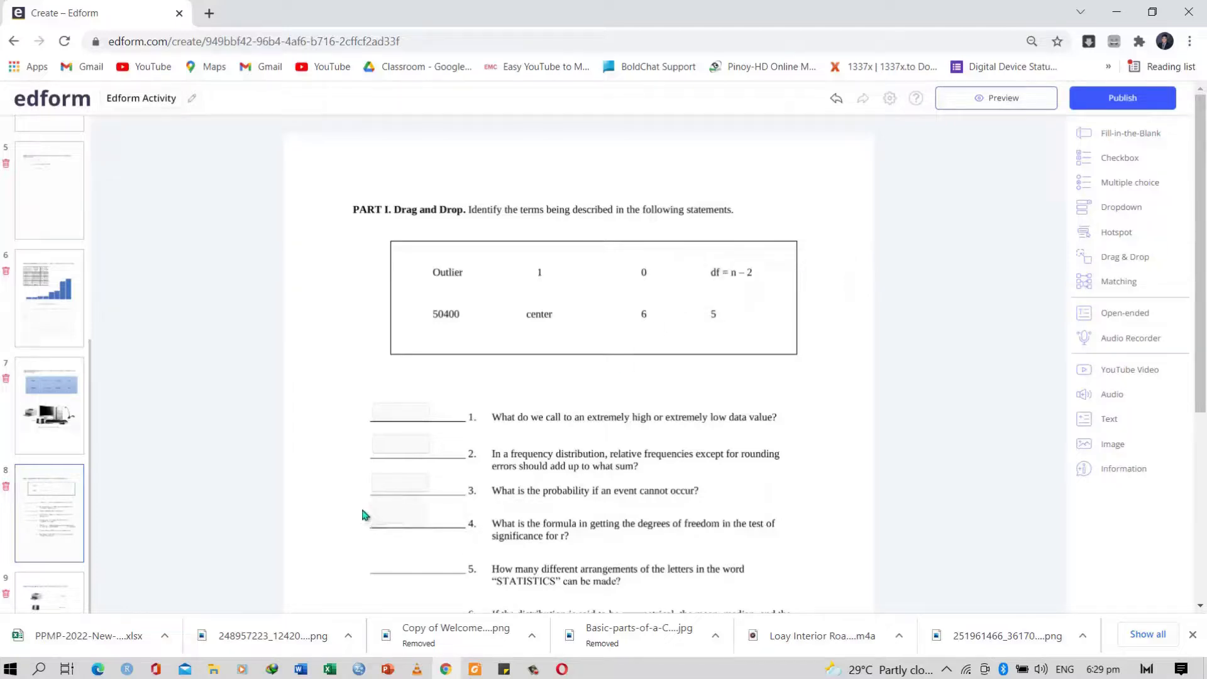
{"action": "left_click", "coordinate": [397, 504]}
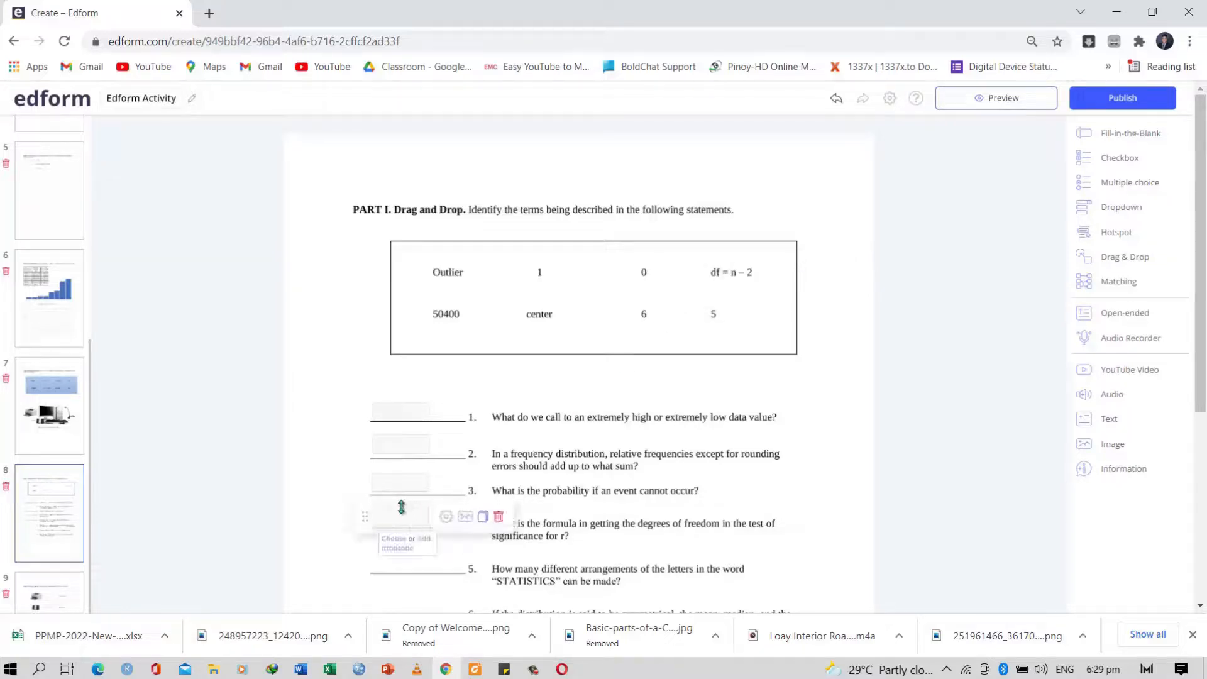
Step: Add a drag-and-drop item over the term "50400" and move it onto the blank of question 5
{"action": "scroll", "coordinate": [519, 494], "scroll_direction": "down", "scroll_amount": 2}
{"action": "scroll", "coordinate": [519, 495], "scroll_direction": "down", "scroll_amount": 1}
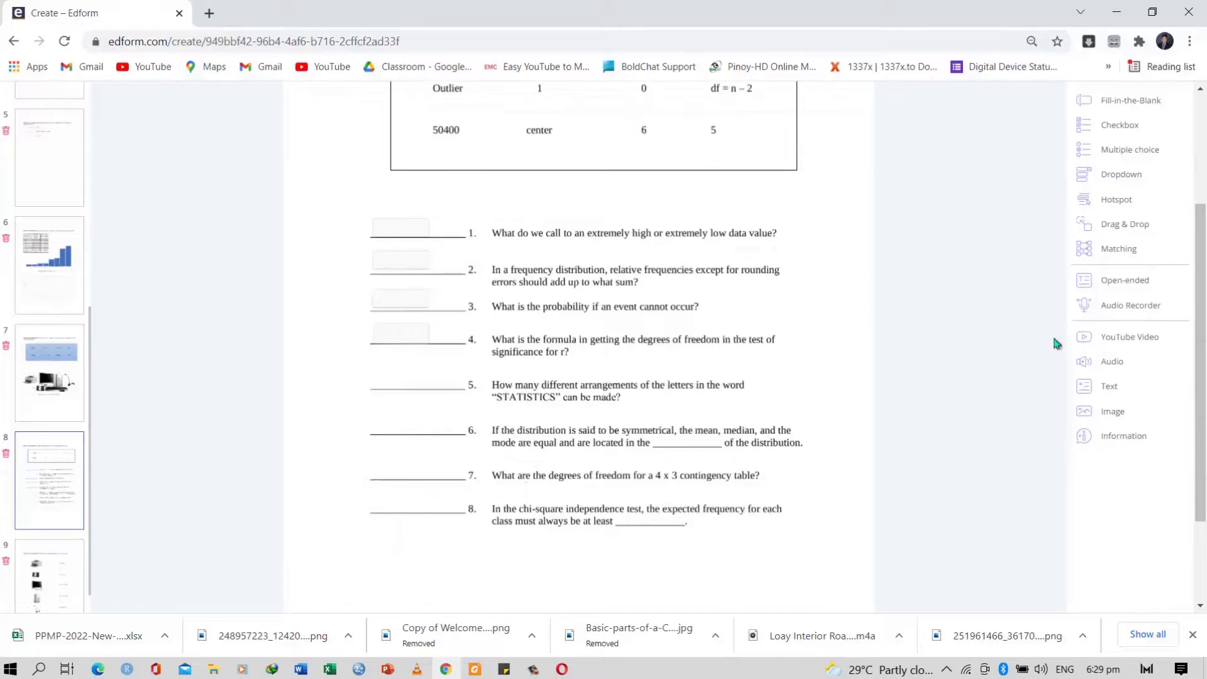
{"action": "left_click", "coordinate": [1117, 226]}
{"action": "left_click_drag", "start_coordinate": [426, 120], "coordinate": [375, 380]}
{"action": "mouse_move", "coordinate": [422, 370]}
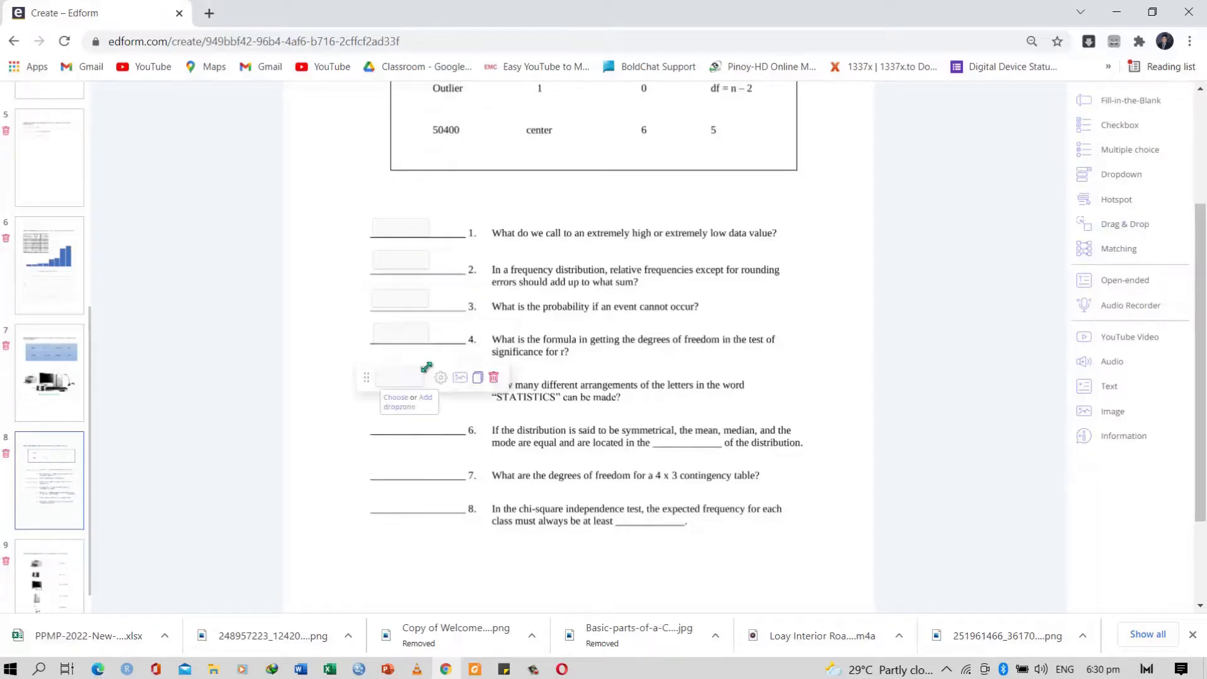
Step: Add a drag-and-drop item over the term "center" and move it onto the blank of question 6
{"action": "left_click", "coordinate": [1125, 225]}
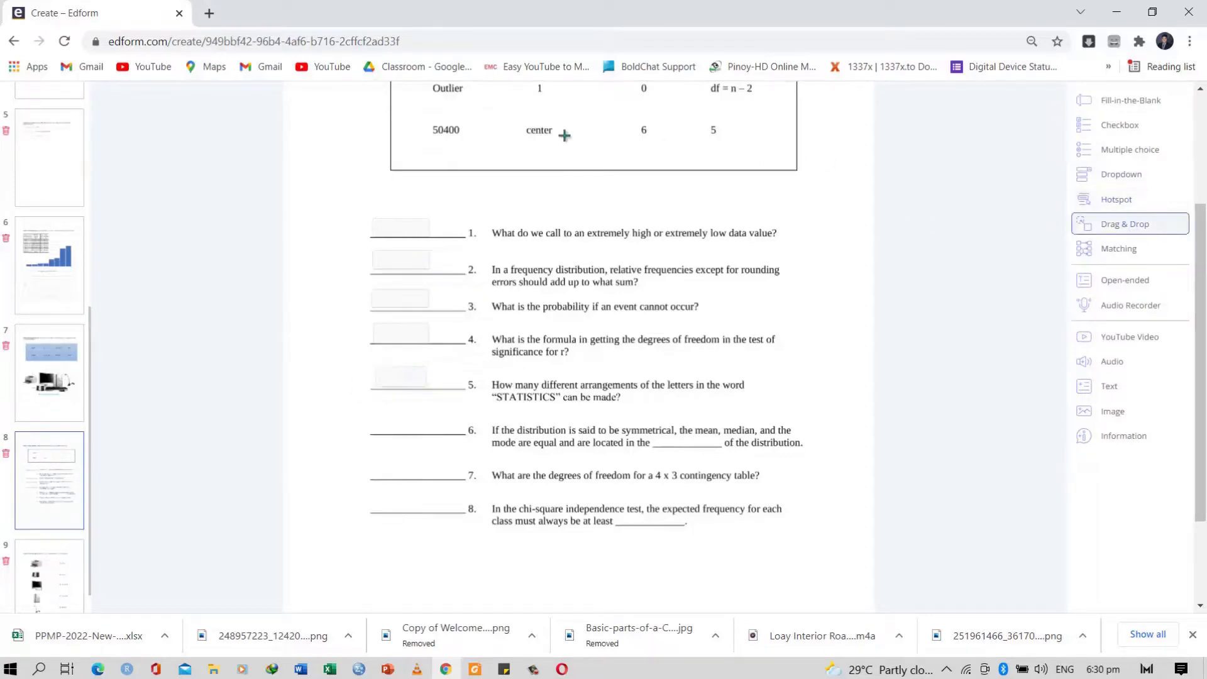
{"action": "left_click", "coordinate": [518, 120]}
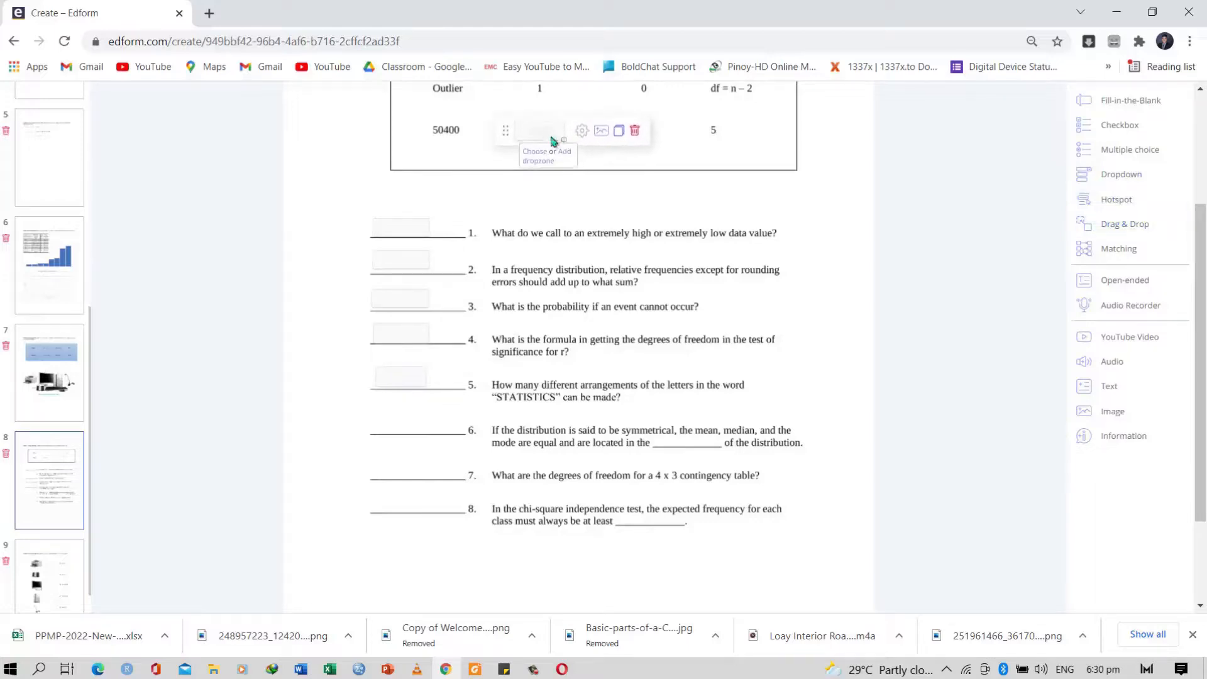
{"action": "left_click_drag", "start_coordinate": [505, 130], "coordinate": [370, 423]}
Step: Add a drag-and-drop item over the term "6" and move it onto the blank of question 7
{"action": "left_click", "coordinate": [1124, 223]}
{"action": "left_click", "coordinate": [623, 121]}
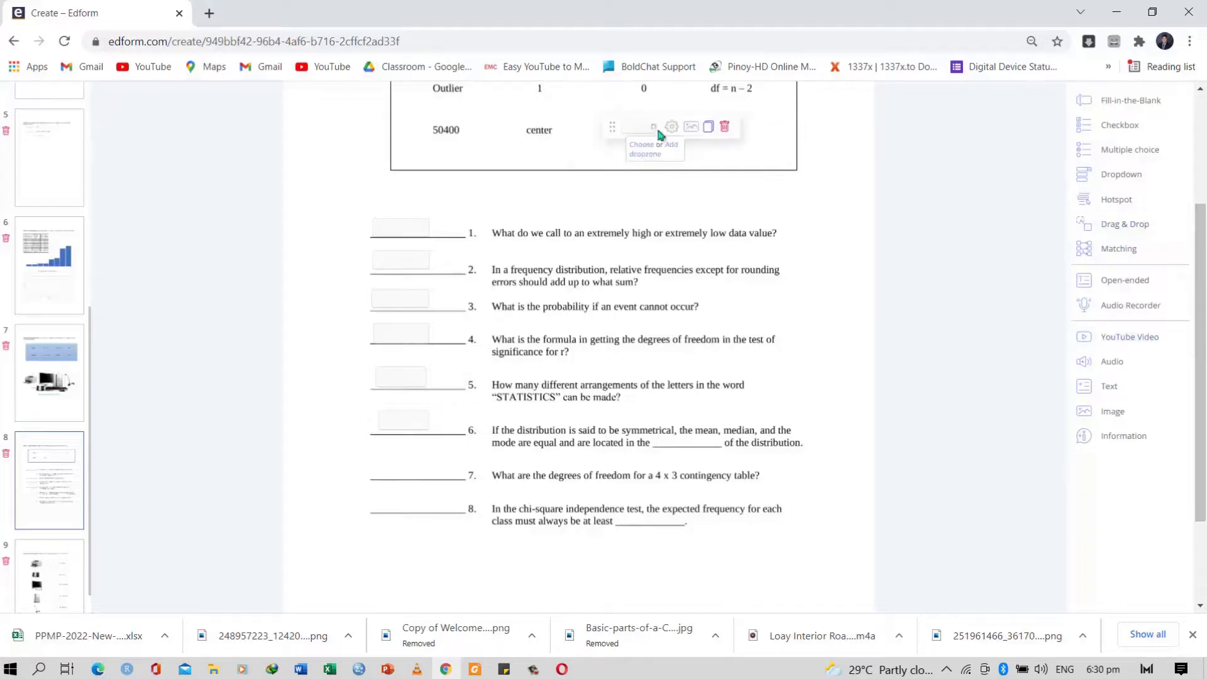
{"action": "left_click_drag", "start_coordinate": [612, 127], "coordinate": [373, 474]}
Step: Add a drag-and-drop item over the term "5" in the word box
{"action": "left_click", "coordinate": [1114, 226]}
{"action": "left_click", "coordinate": [696, 120]}
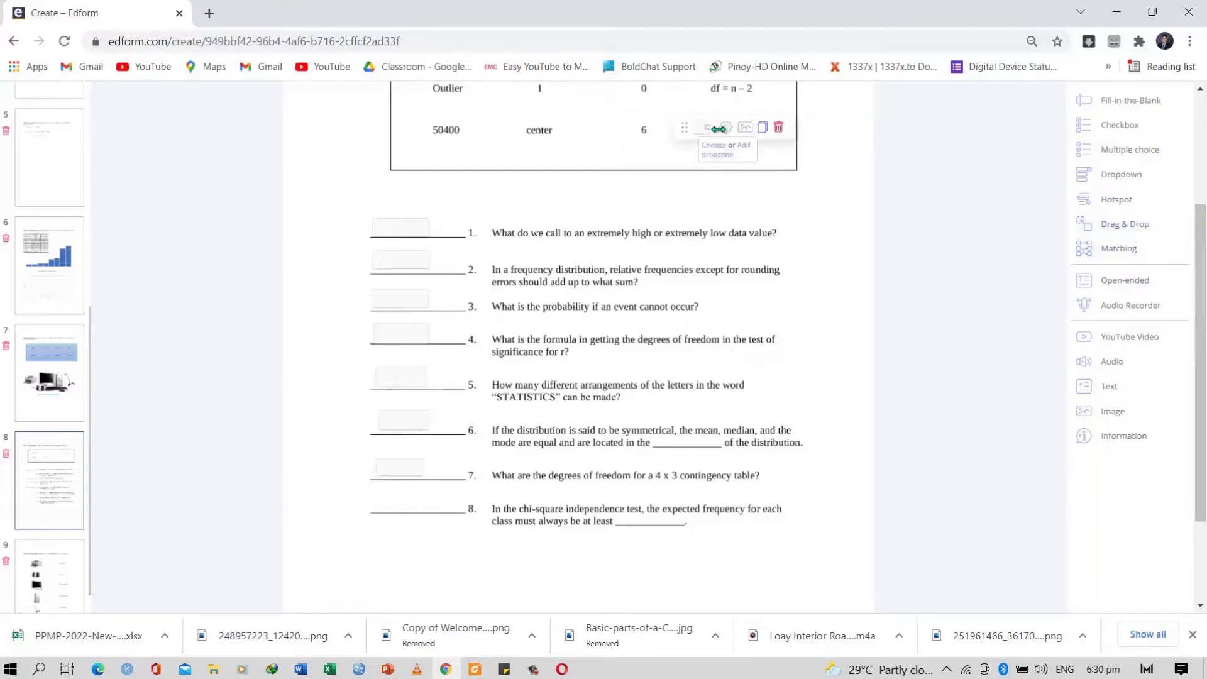